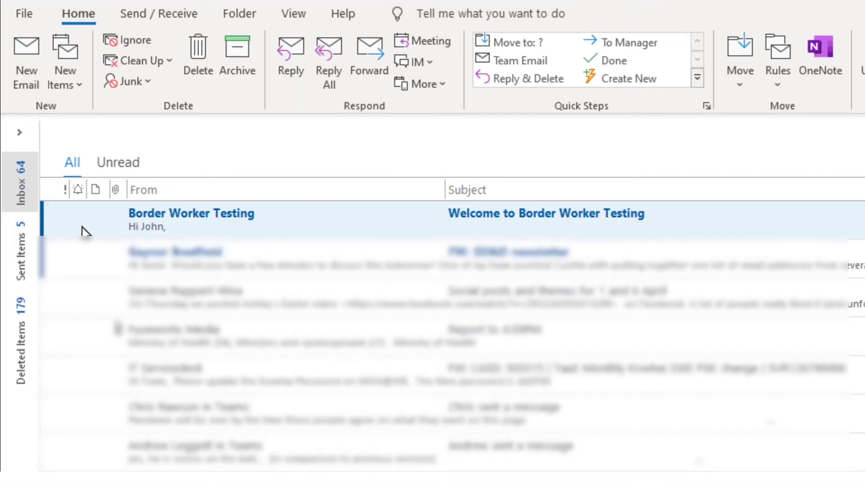
Open the 'Welcome to Border Worker Testing' email in its own window and select its getting-started link.
double_click(140, 216)
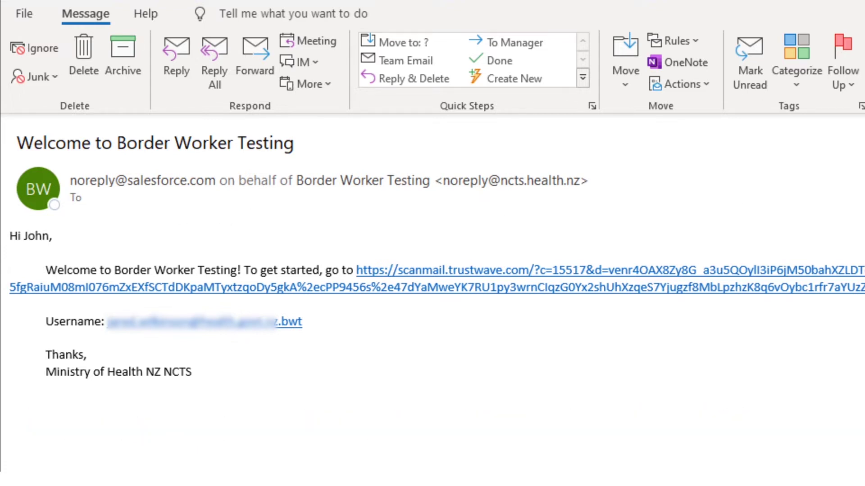
drag(797, 291, 356, 275)
right_click(386, 273)
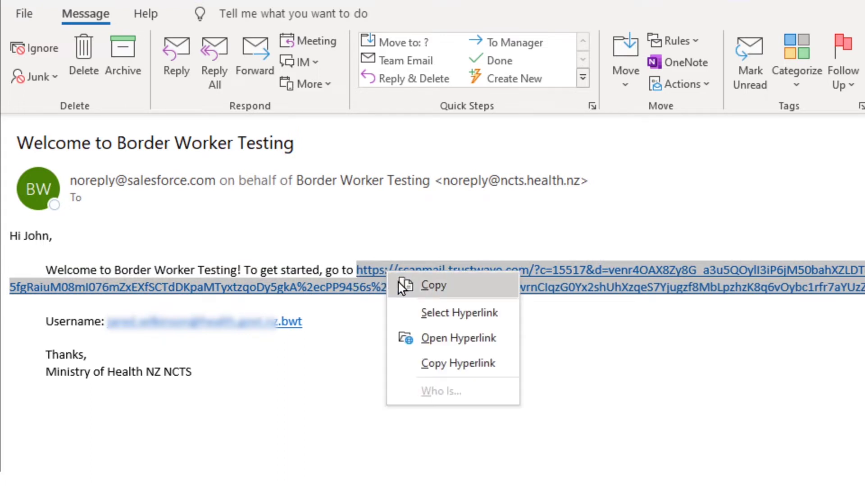
Copy the getting-started link and switch to a new blank Chrome tab.
click(403, 286)
key(alt+Tab)
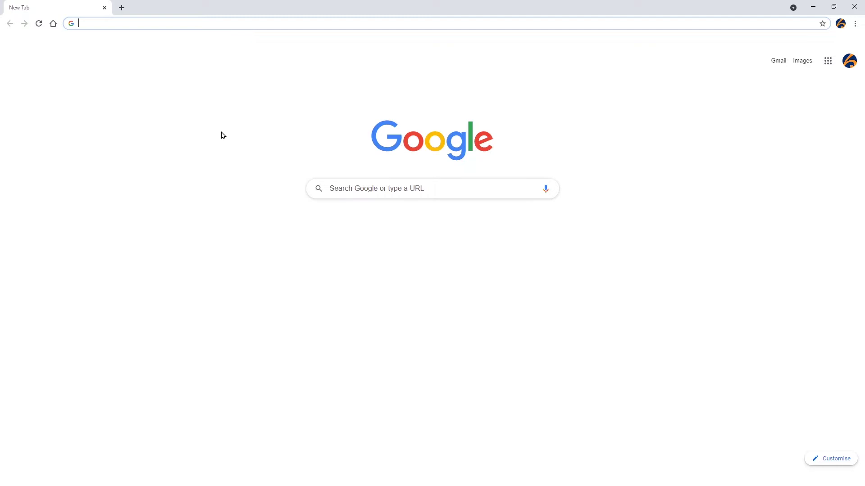
Load the copied getting-started link in Chrome and consent to the portal's terms of use.
right_click(140, 24)
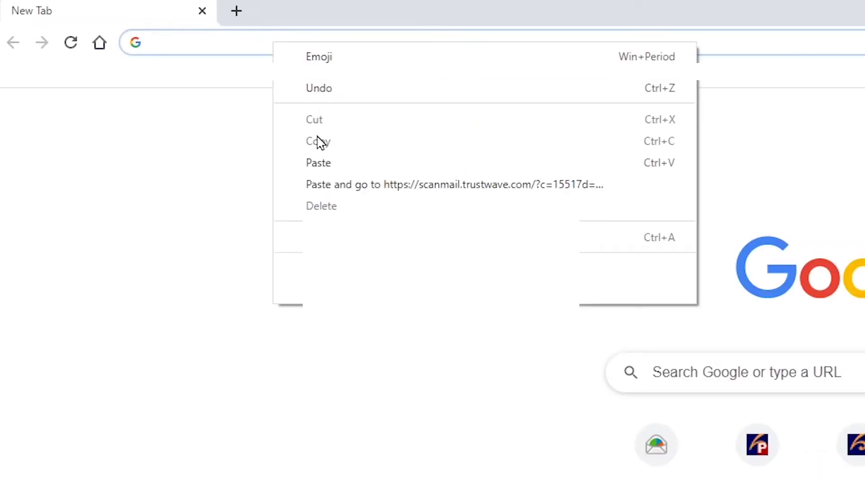
click(318, 163)
key(Return)
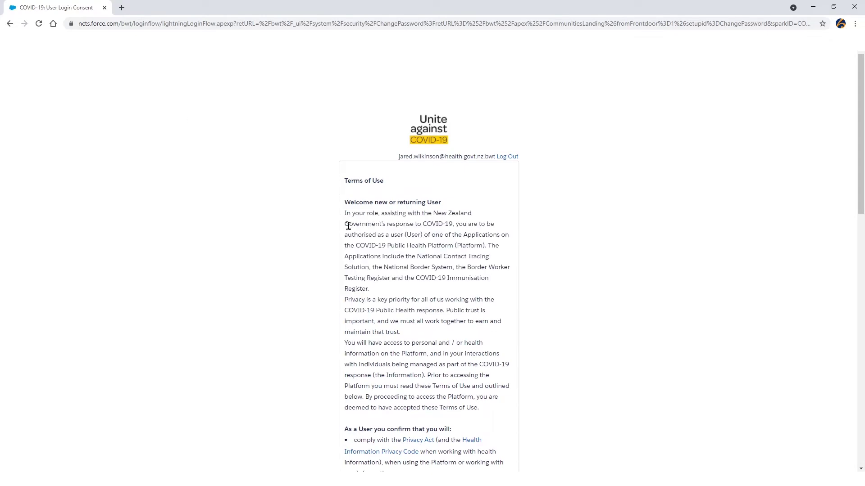
drag(861, 196, 850, 440)
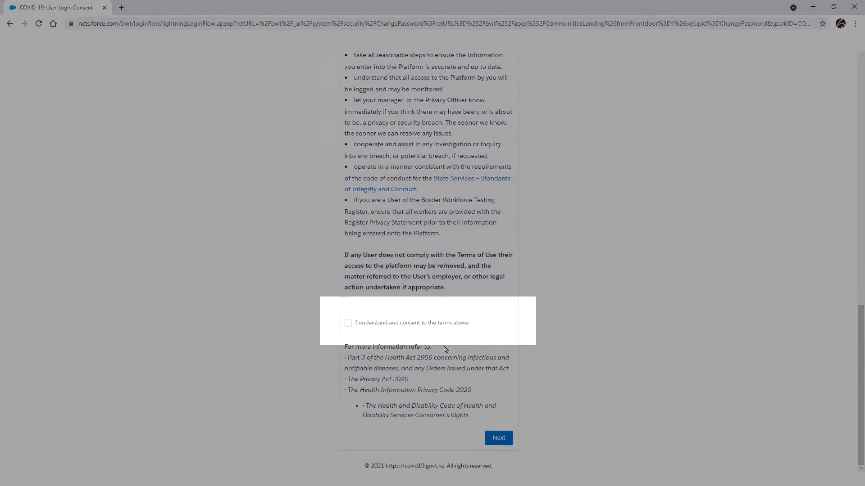
click(348, 323)
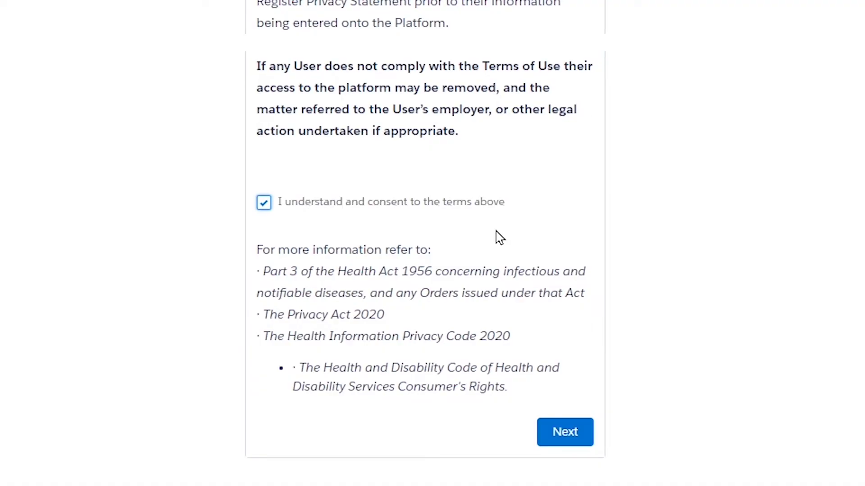
click(565, 434)
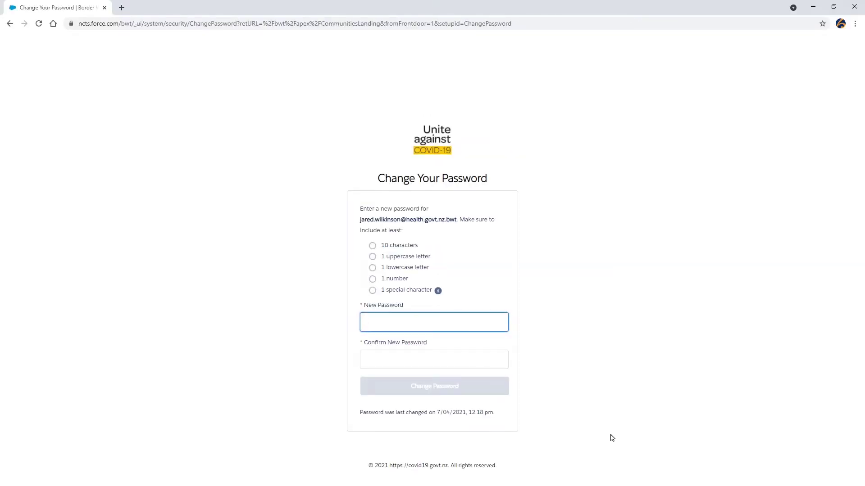
Enter and confirm a new account password, then change it.
text(abc)
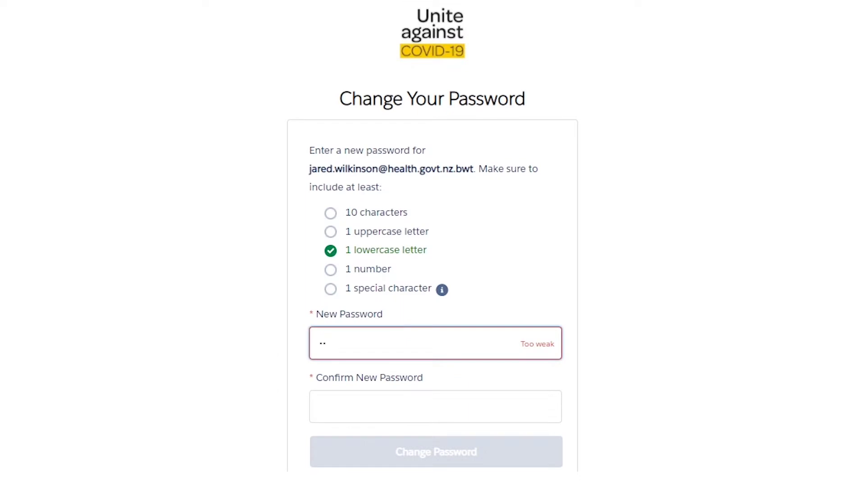
text(defGhi!1234)
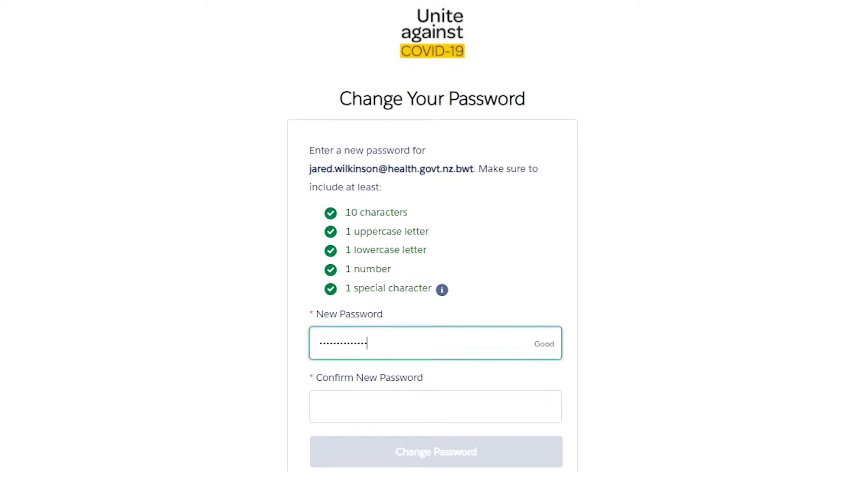
click(535, 409)
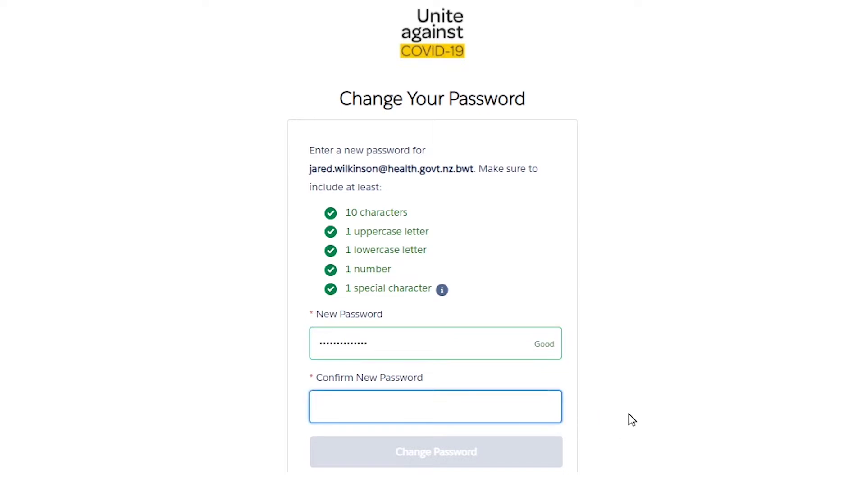
text(abcdefGhi!1234)
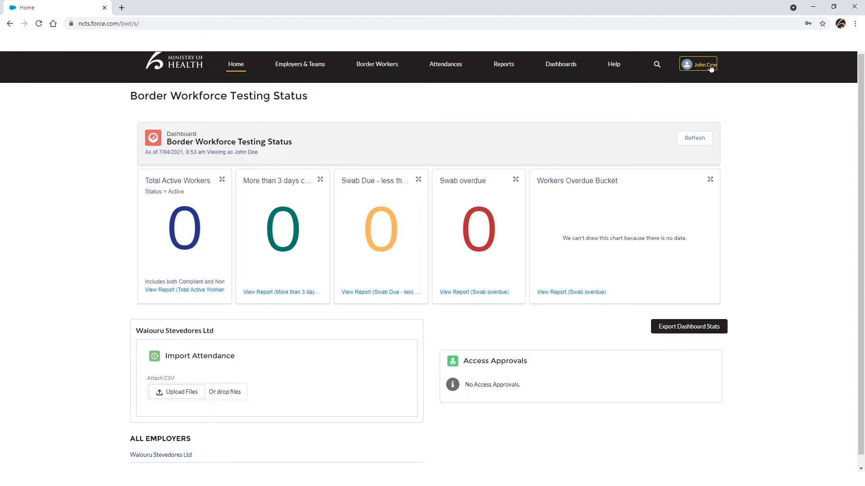
Log out of the portal through the signed-in user's menu.
click(710, 66)
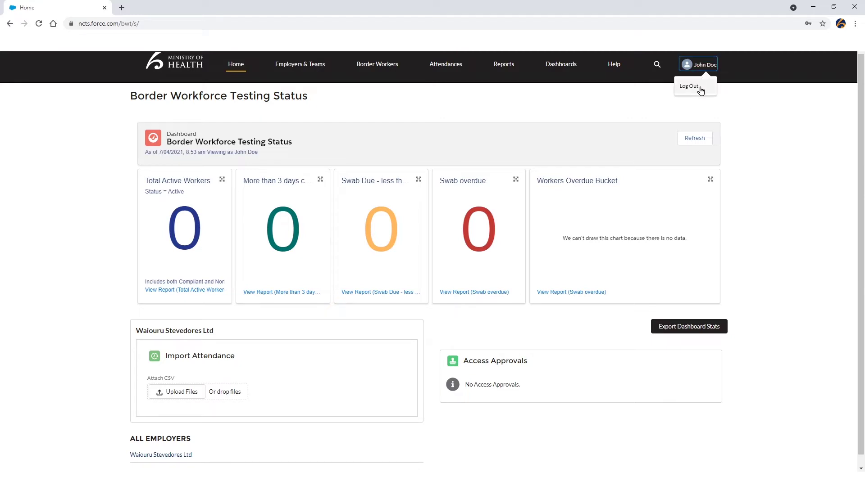
click(701, 91)
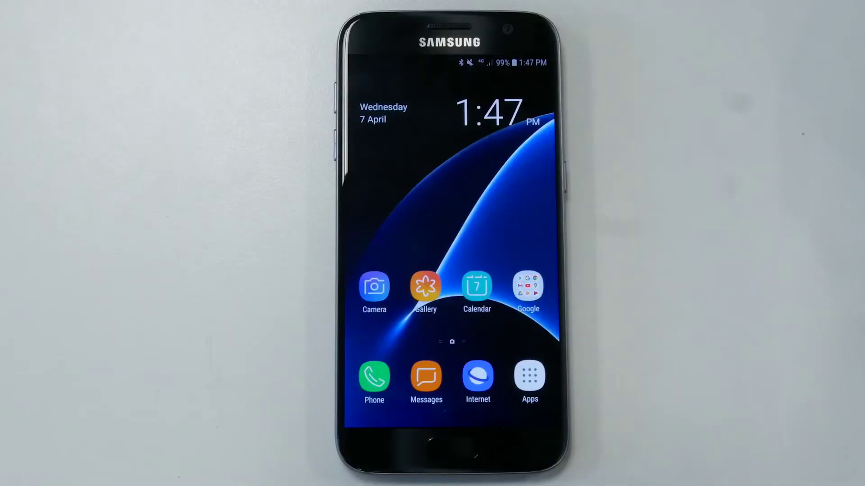
Find Salesforce Authenticator in the Play Store, install it and launch it.
click(529, 376)
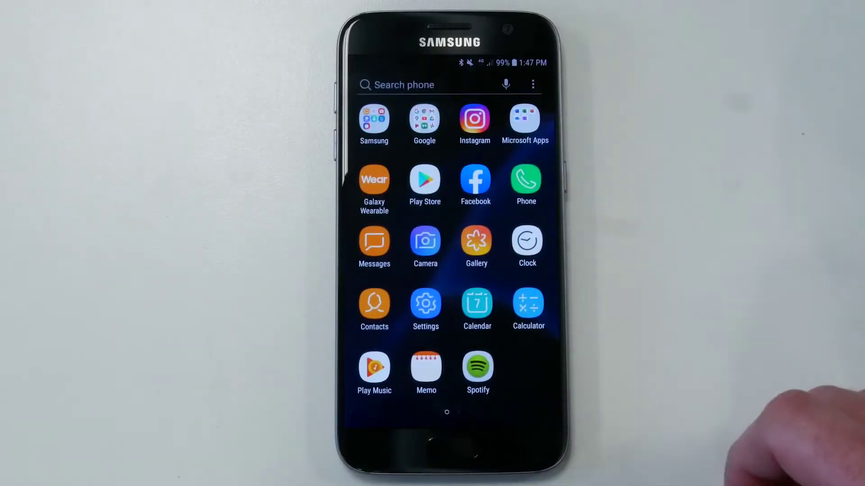
click(425, 180)
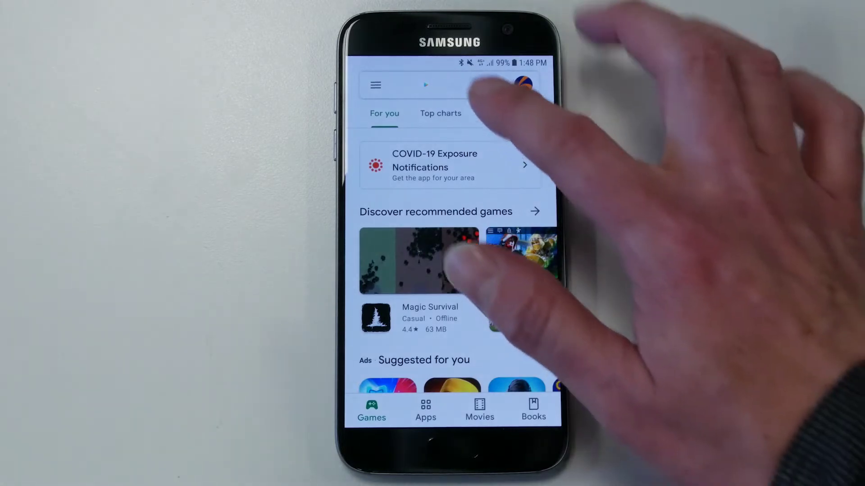
click(450, 85)
text(salesfo)
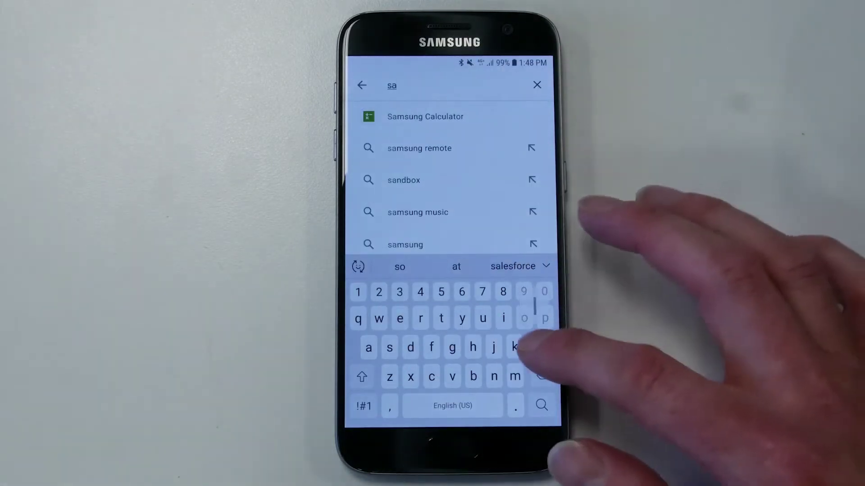
text(rce)
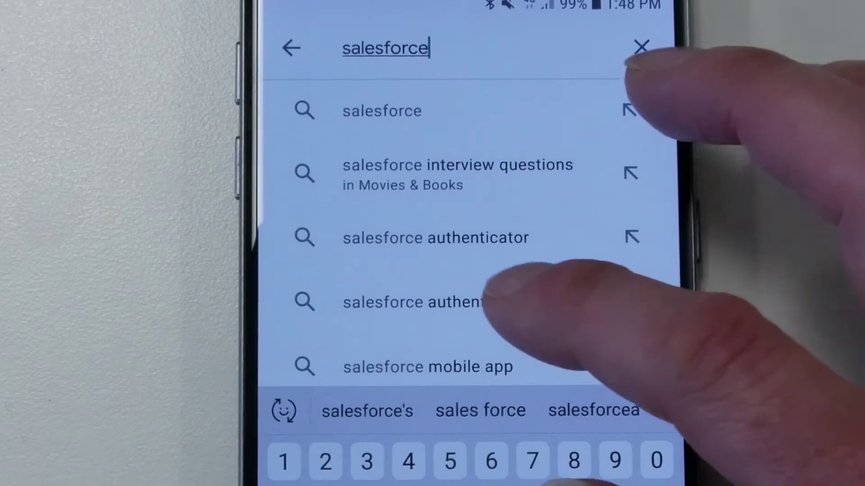
click(435, 238)
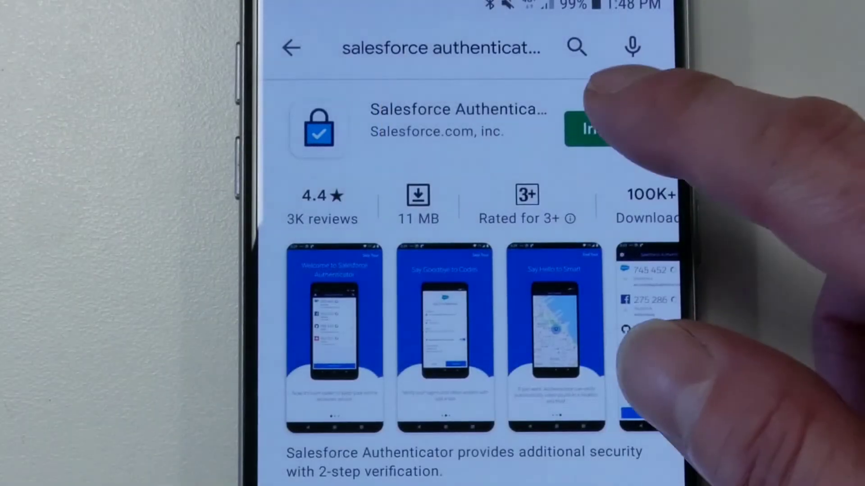
click(599, 129)
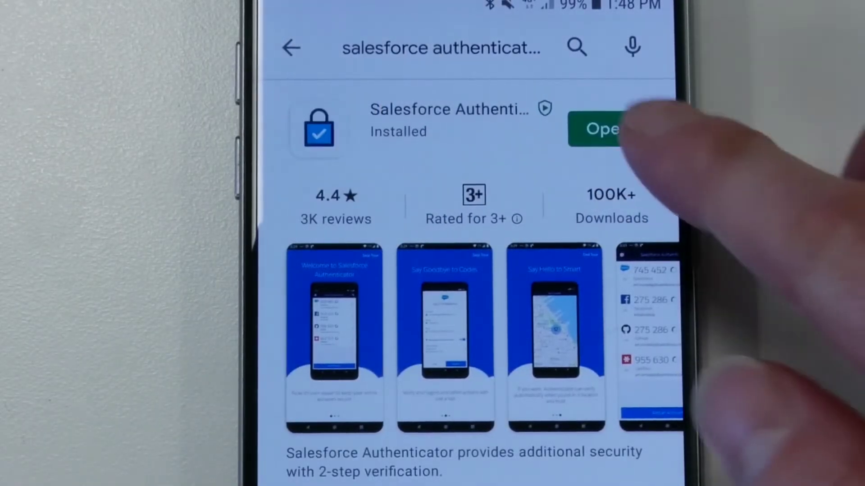
click(596, 130)
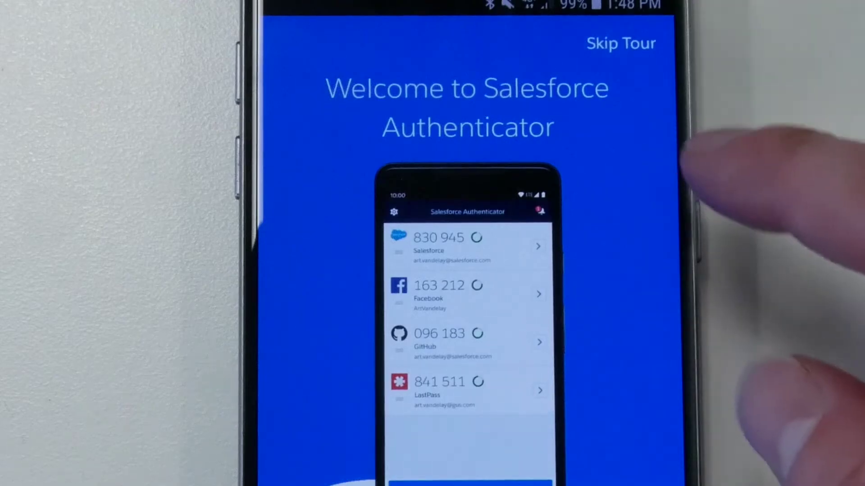
Skip the tour, enter the mobile number, and verify it through the texted link.
click(620, 43)
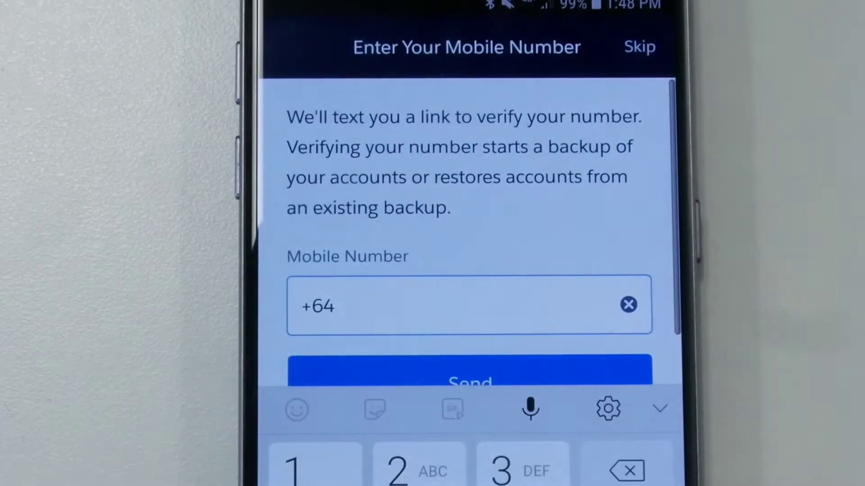
text(21809049)
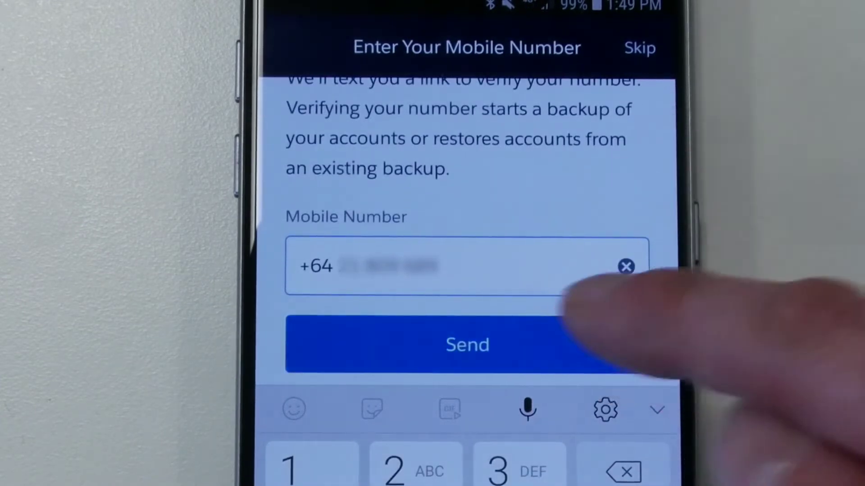
click(541, 345)
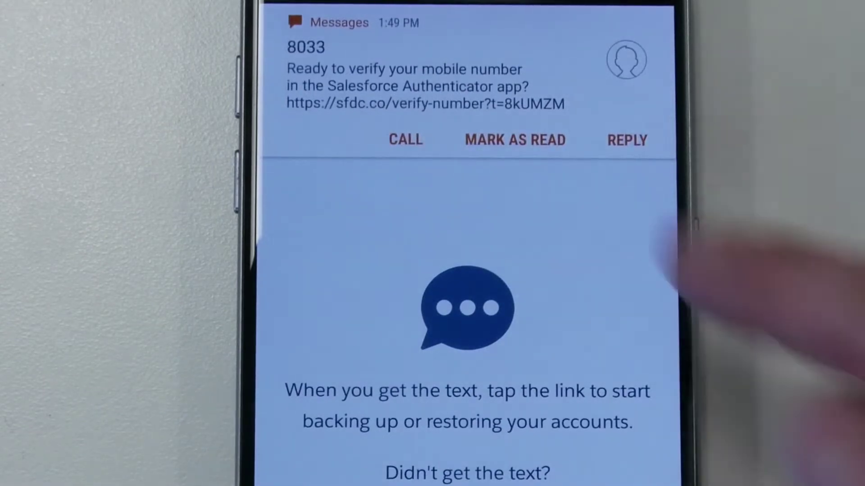
click(496, 59)
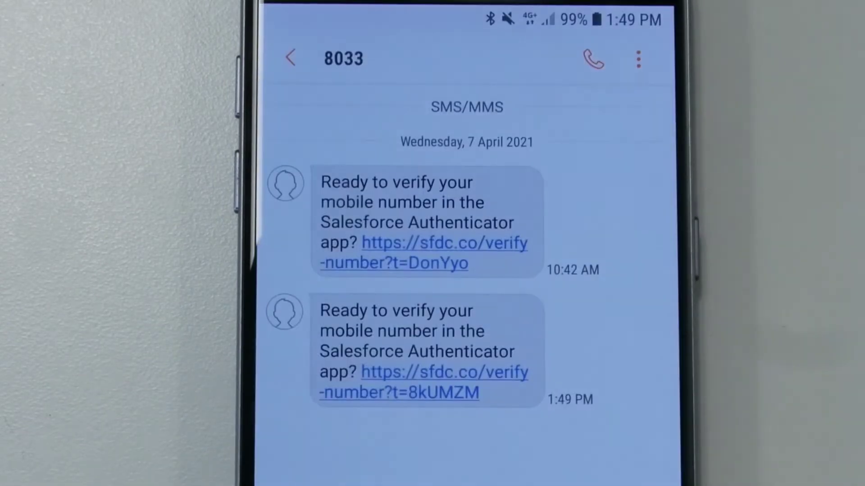
click(387, 374)
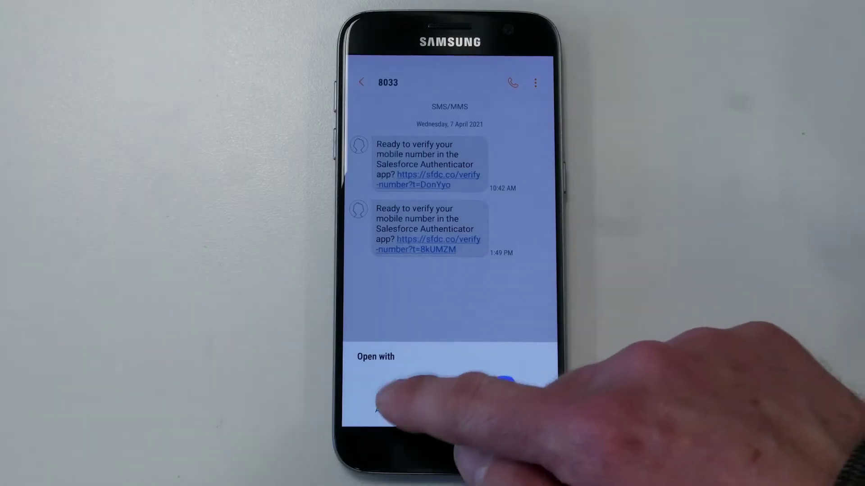
click(360, 349)
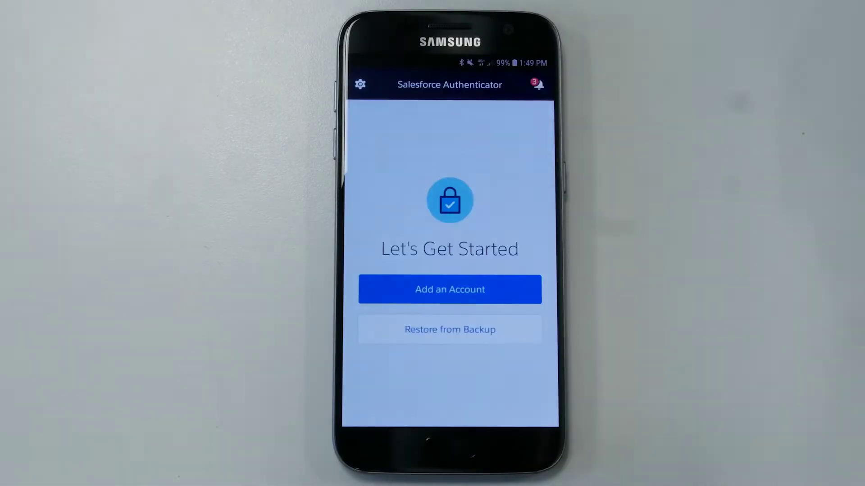
Restore accounts using the 4-digit backup passcode and allow device location access.
click(449, 329)
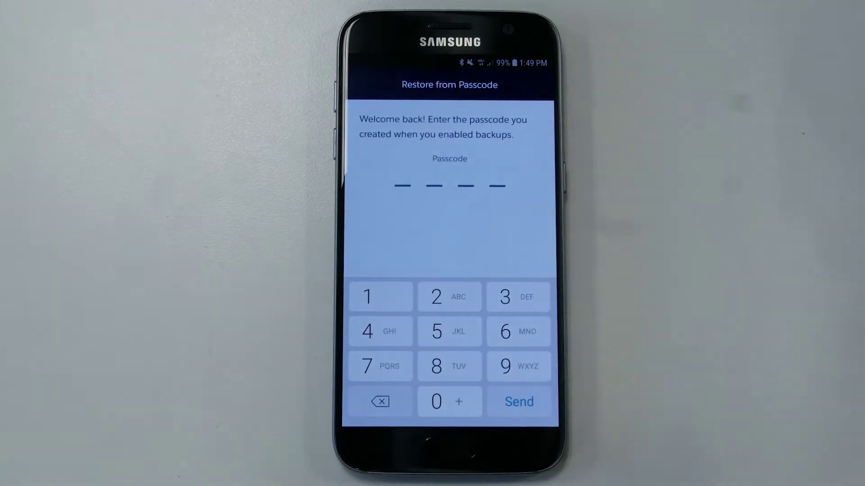
click(381, 297)
click(449, 297)
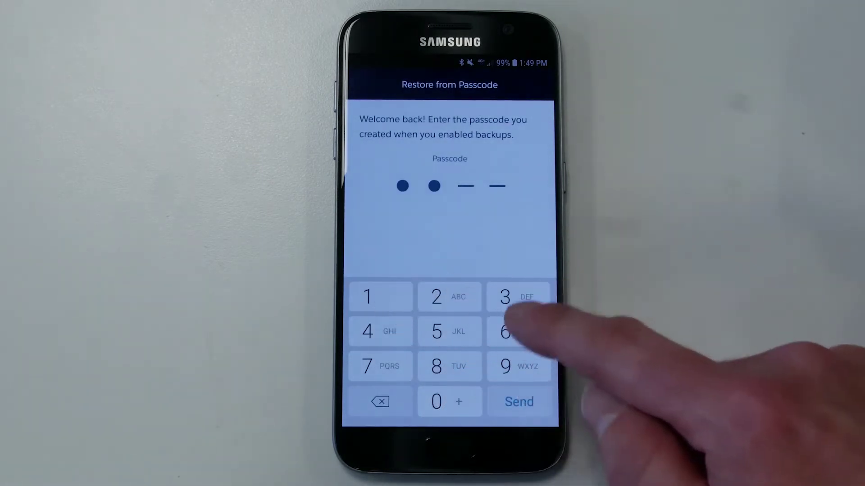
click(518, 297)
click(380, 331)
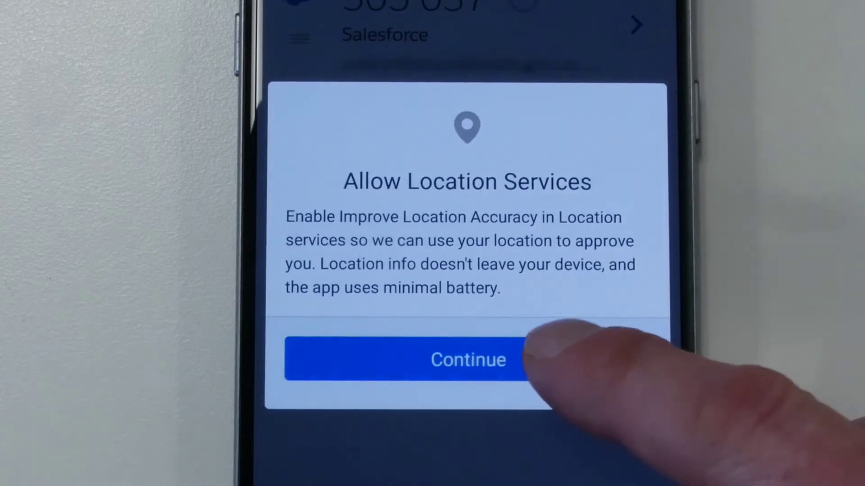
click(540, 356)
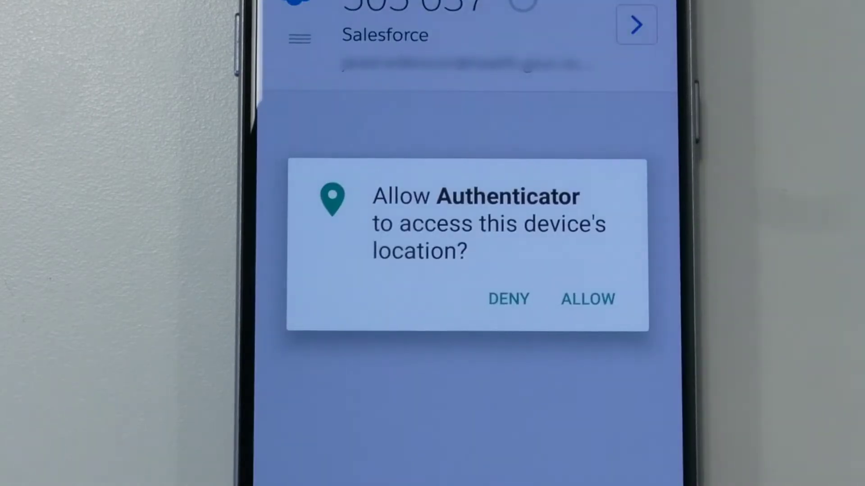
click(588, 298)
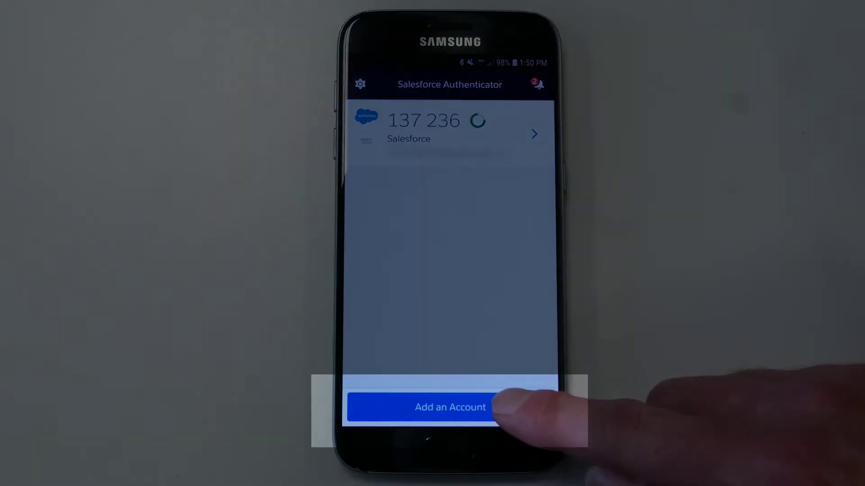
Start adding a new account in Salesforce Authenticator to get a two-word phrase.
click(502, 406)
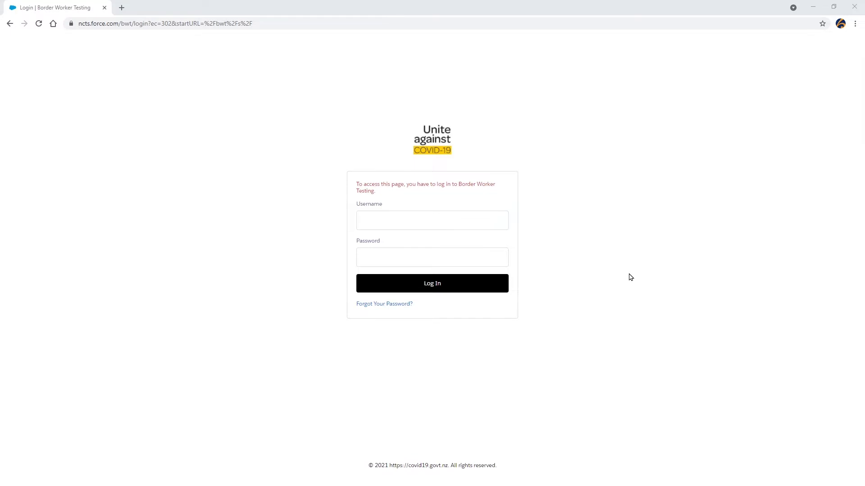
Log in to the portal with the admin username ending in .bwt and the account password.
click(476, 220)
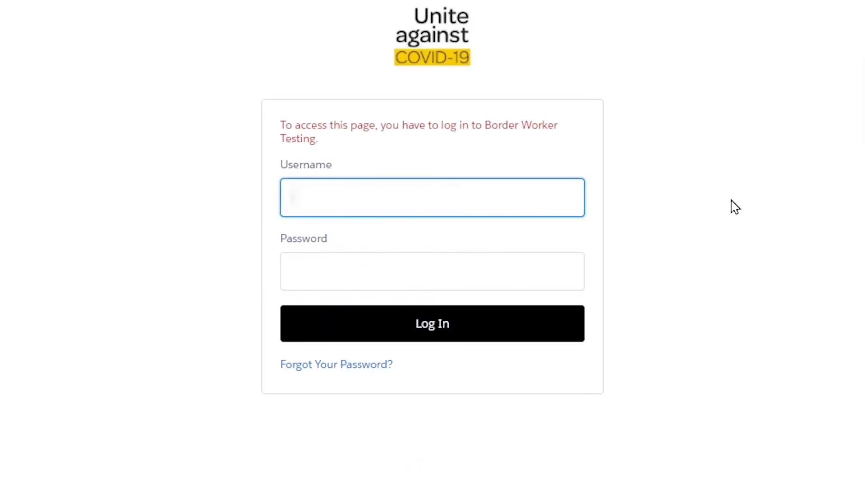
text(admin)
text(@test.com)
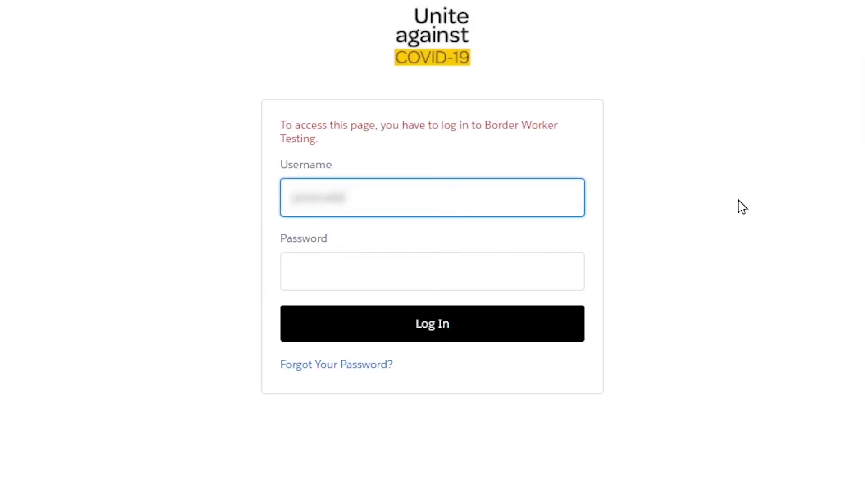
text(@health.govt)
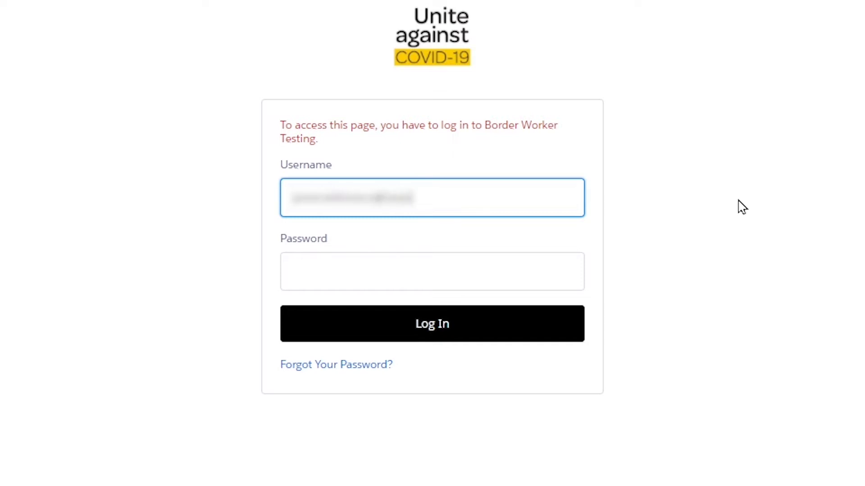
text(.nz)
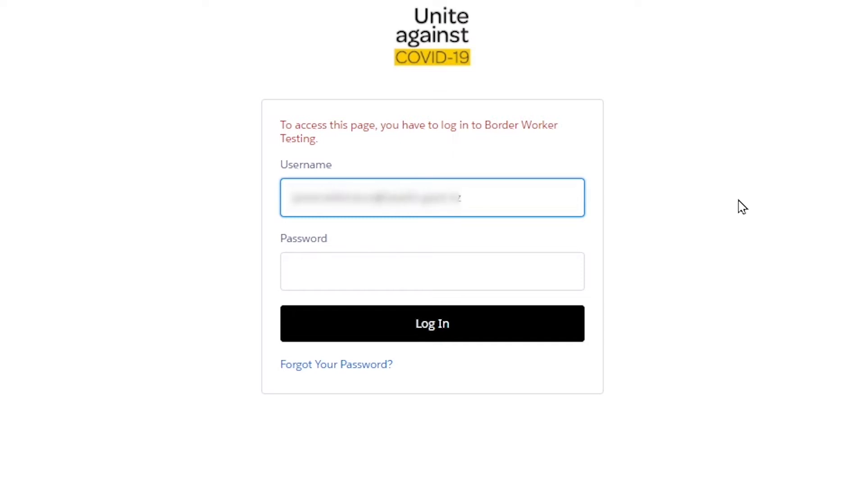
text(.bwt)
key(Tab)
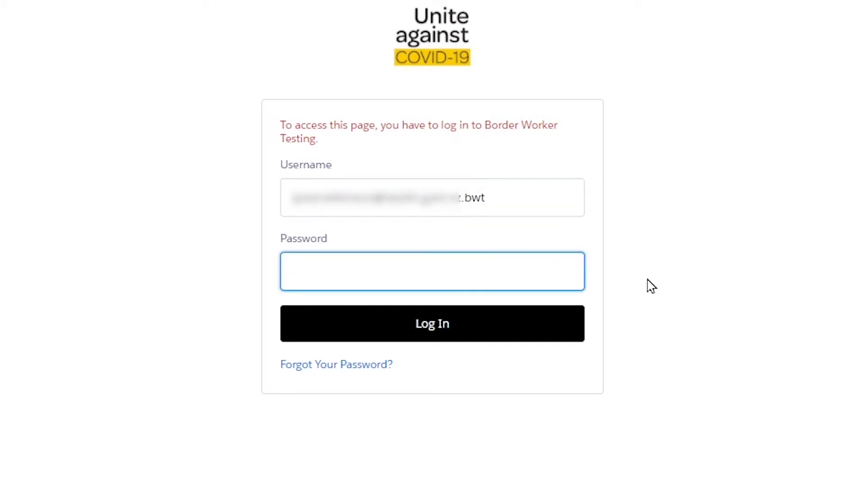
text(•••••••••••••••)
click(483, 324)
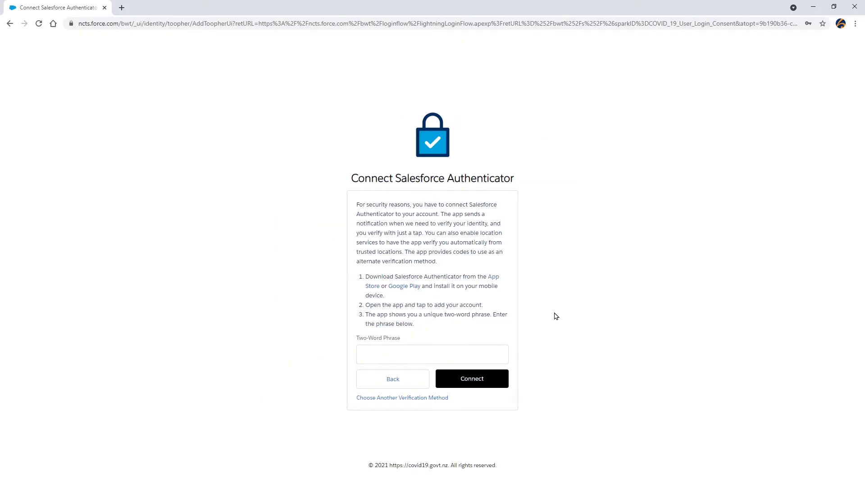
Enter the Authenticator's two-word phrase and connect the app to the account.
click(482, 351)
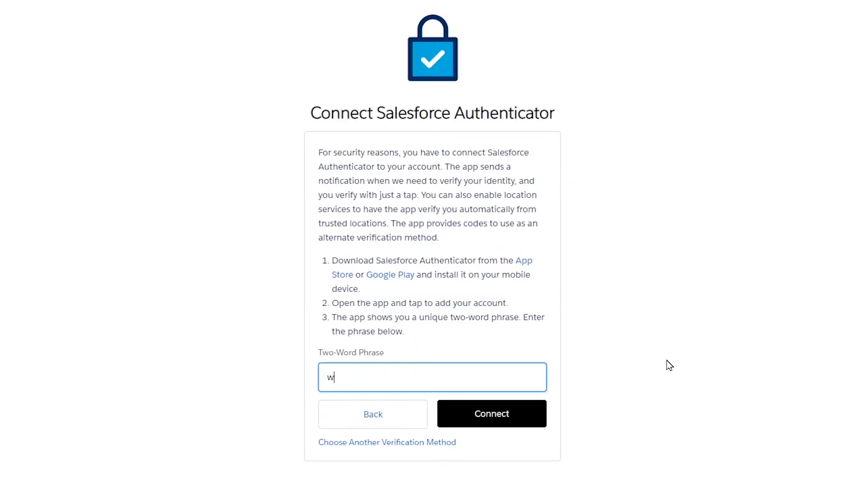
text(written album)
click(512, 421)
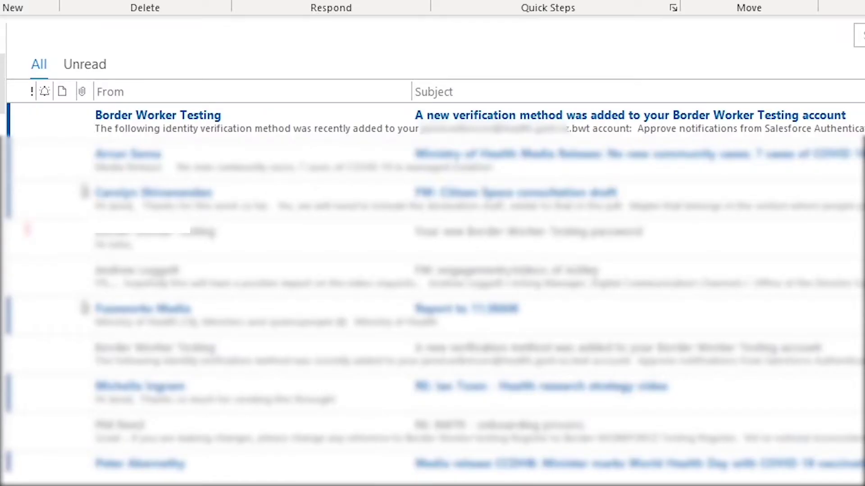
Open the verification notice email, then sign in with the username and password to request phone approval.
double_click(148, 129)
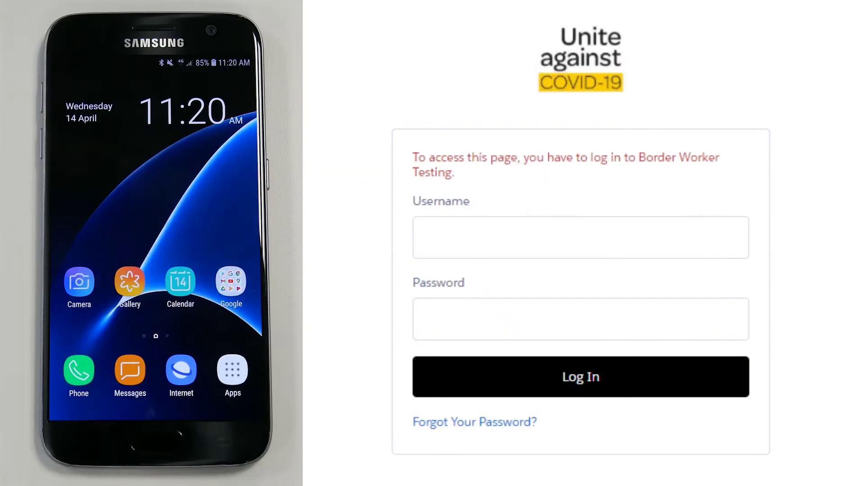
click(427, 238)
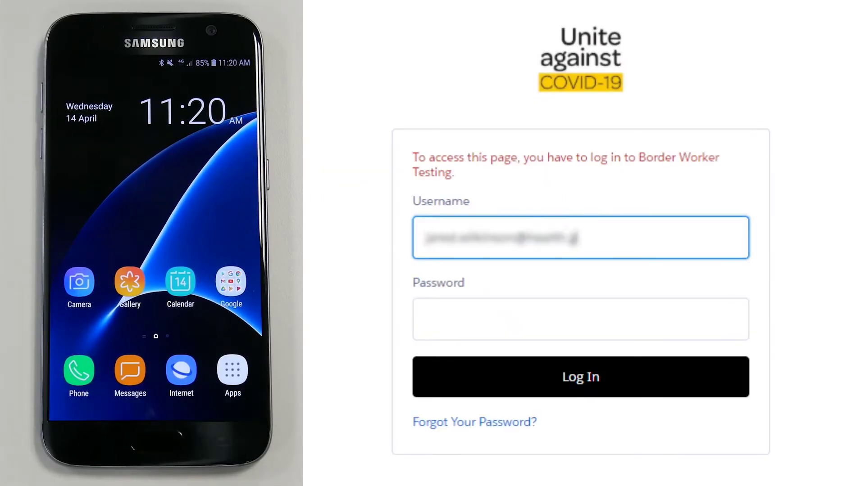
click(711, 313)
text(**************)
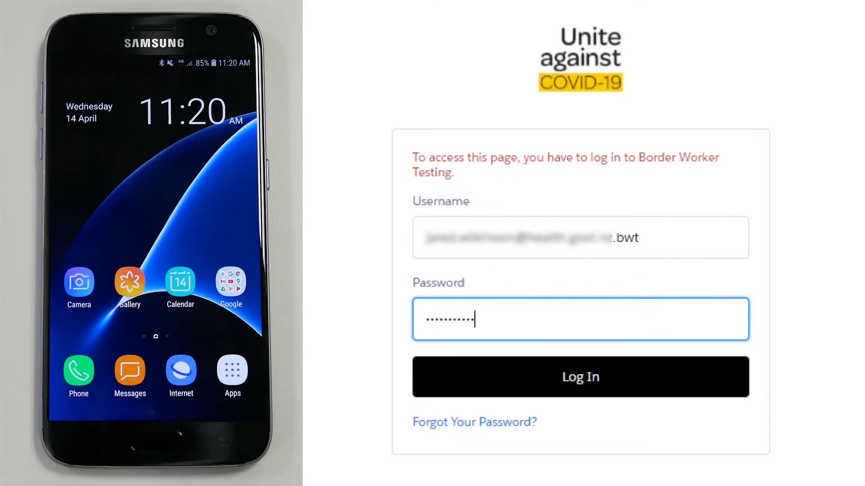
click(722, 376)
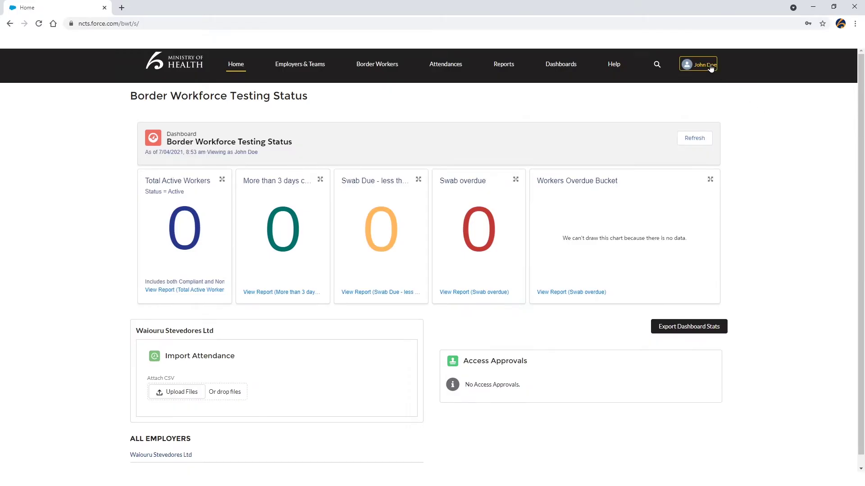
Log out of the portal from the signed-in user's menu.
click(710, 66)
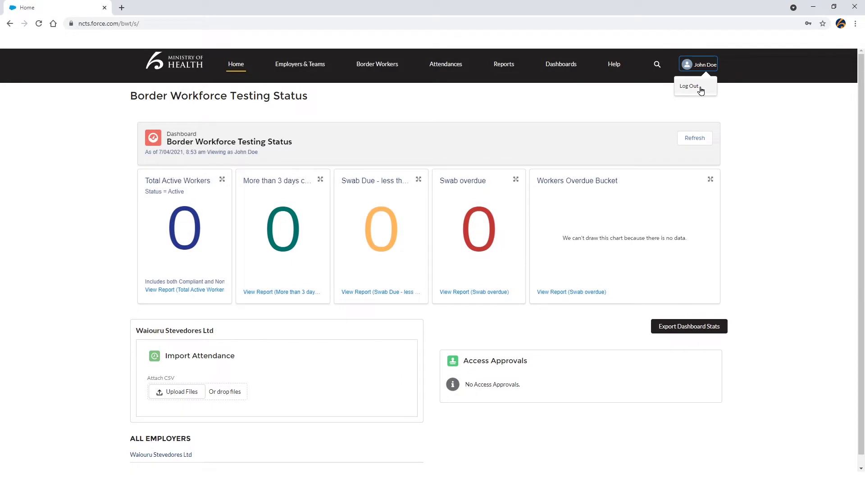
click(694, 87)
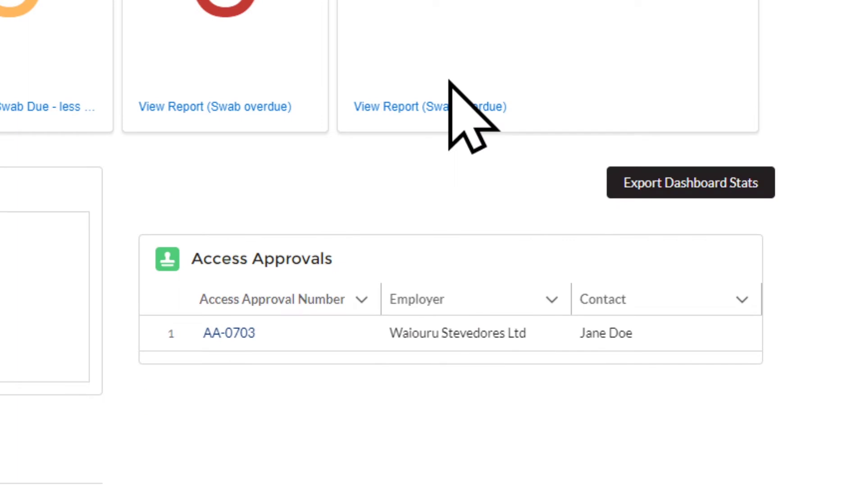
Approve access request AA-0703 and submit the new user's details with Read/Write access.
click(223, 336)
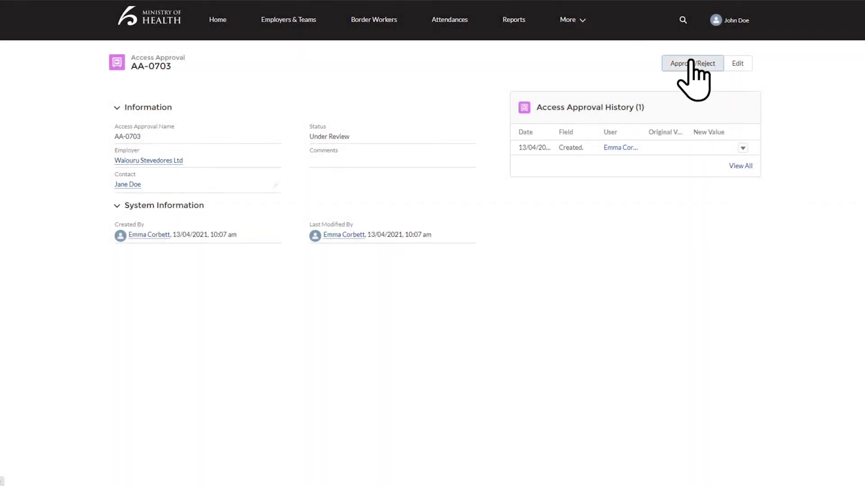
click(691, 63)
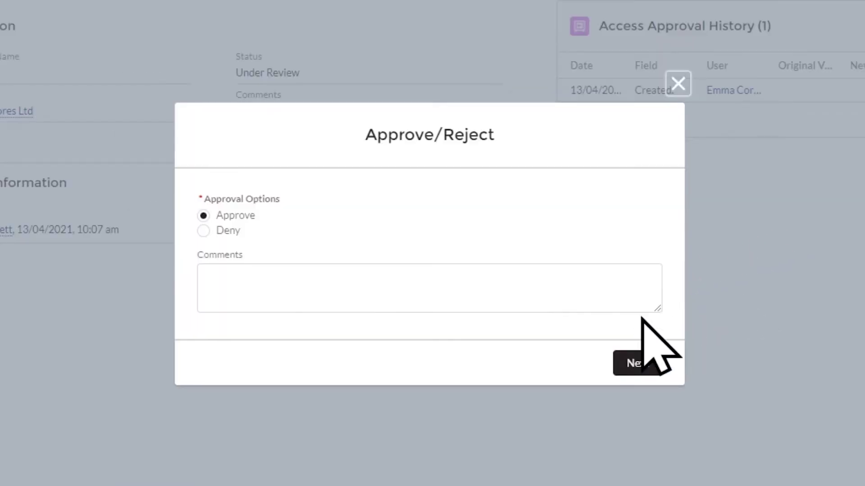
click(634, 363)
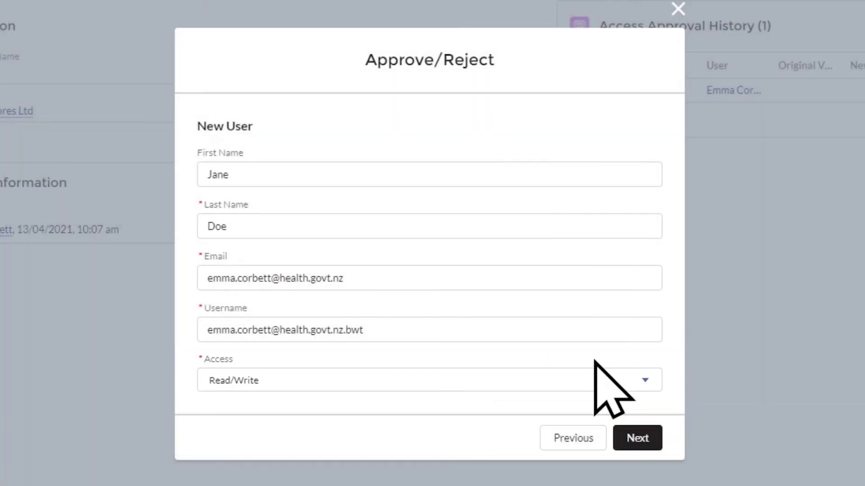
click(594, 380)
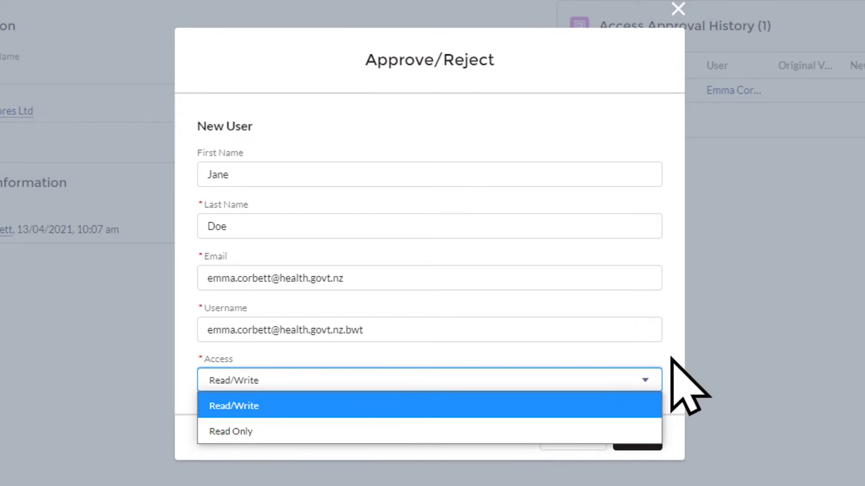
click(633, 405)
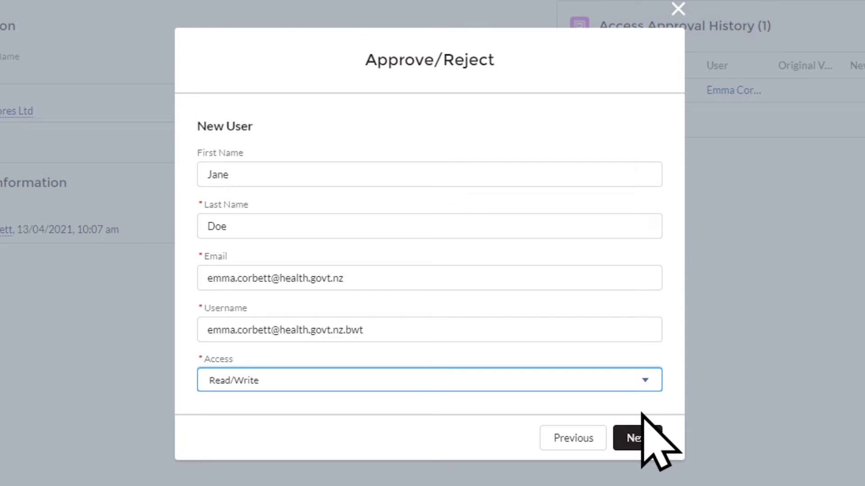
click(642, 437)
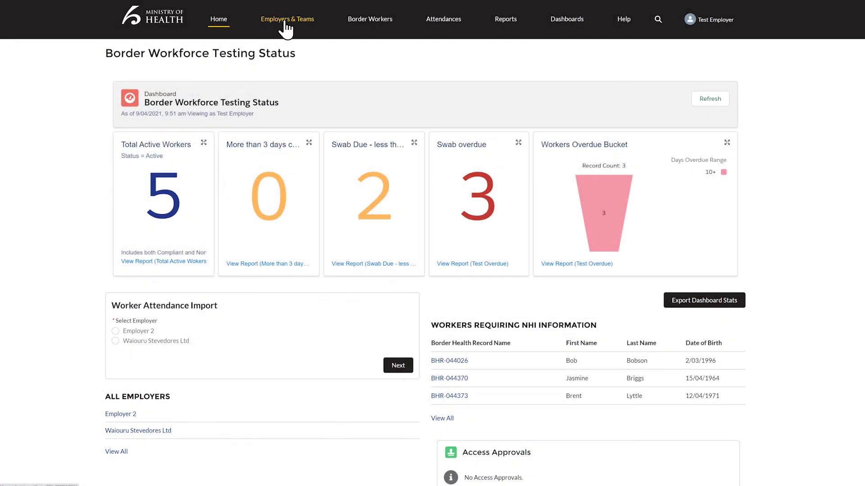
In Employers, keep the All Employers view and open the Waiouru Stevedores Ltd account.
click(285, 28)
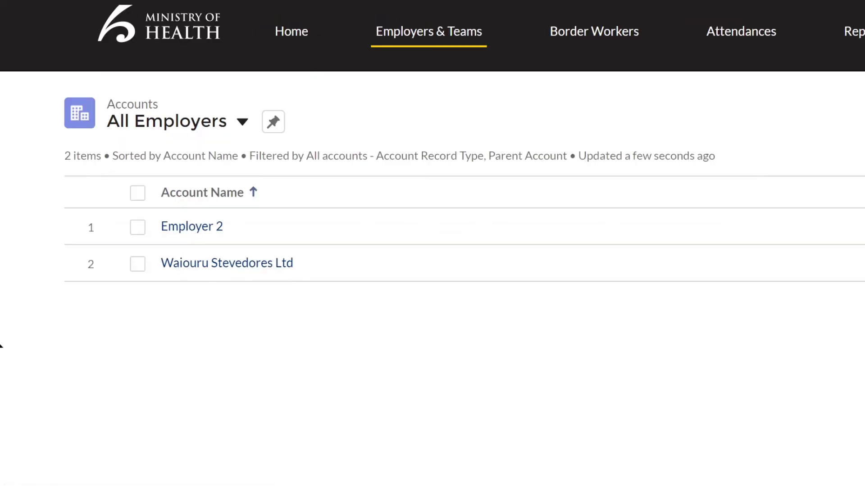
click(245, 122)
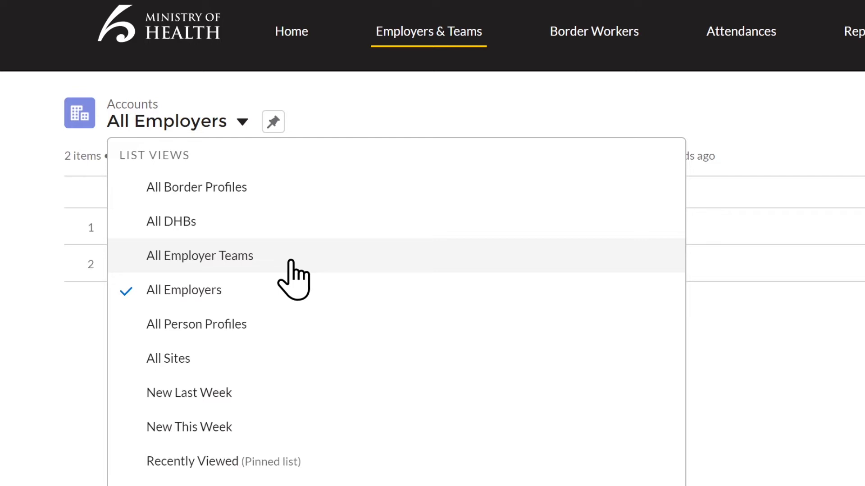
key(Escape)
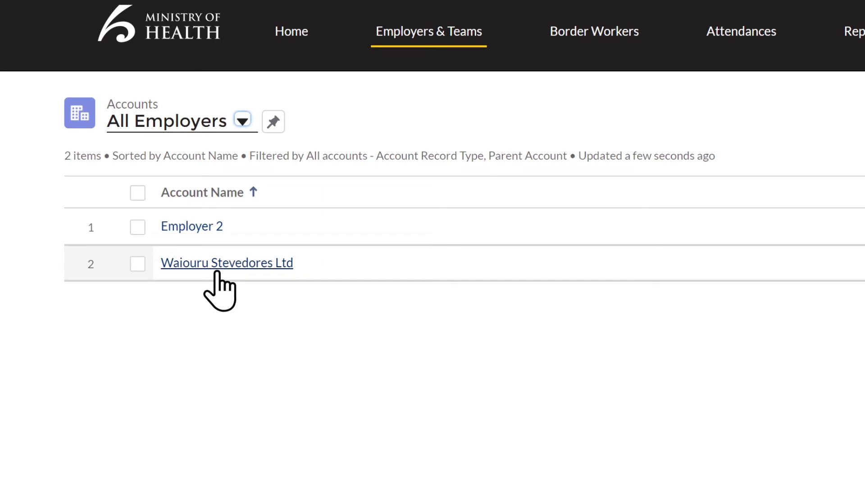
click(217, 272)
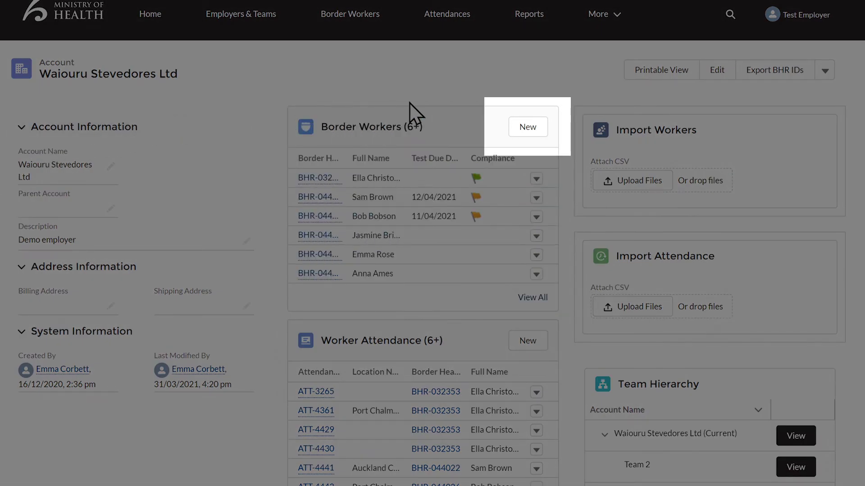
Start a new border worker with first and last name, a 14th 1987 birth date, phone and e-mail.
click(543, 132)
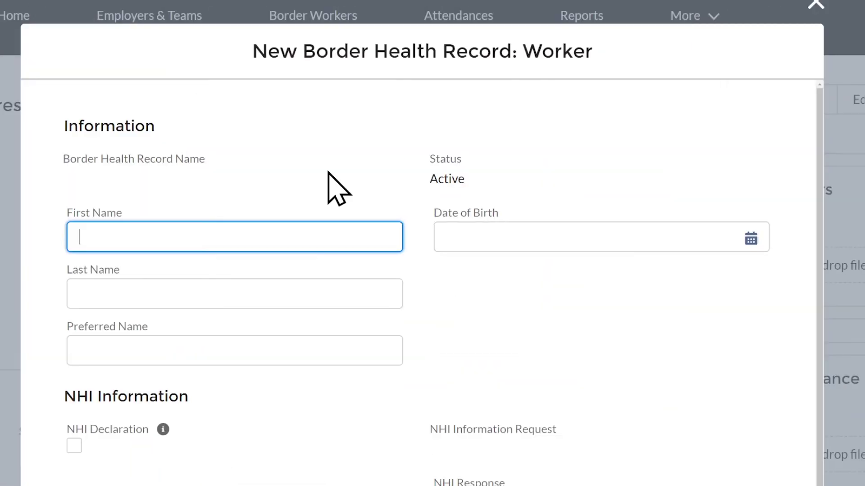
text(Rachel)
click(289, 200)
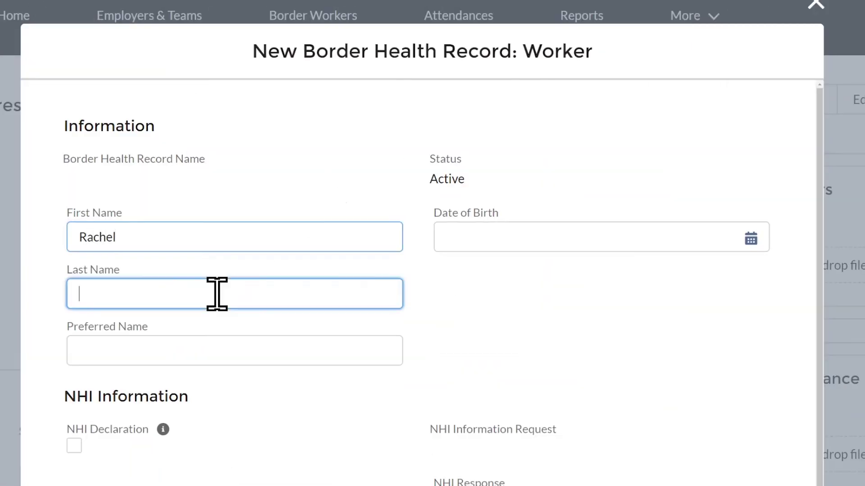
text(Red)
click(750, 239)
click(662, 72)
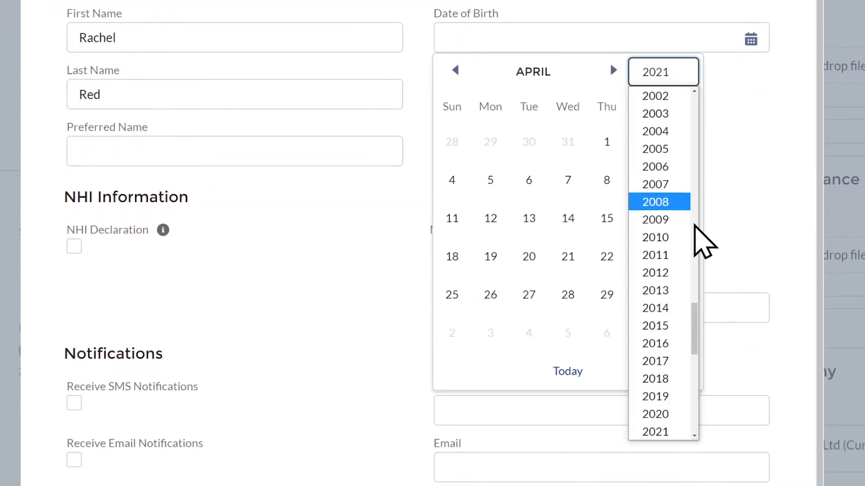
scroll(701, 248, up, 4)
scroll(700, 248, up, 5)
click(655, 383)
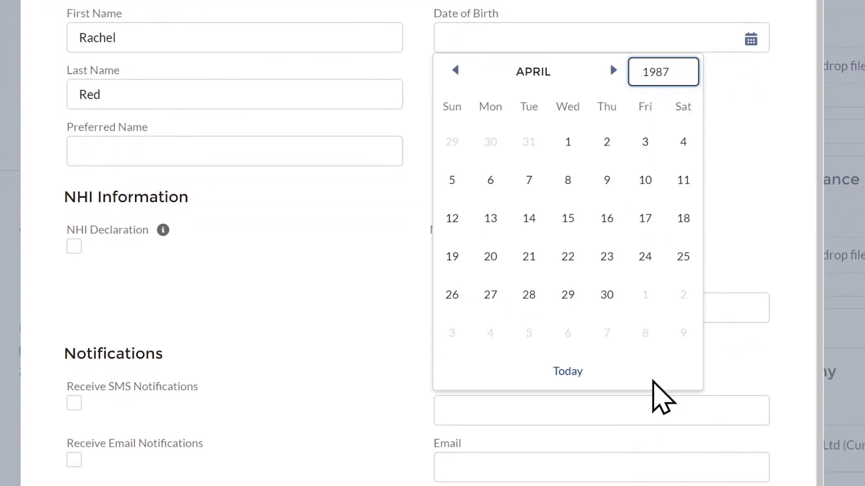
click(529, 218)
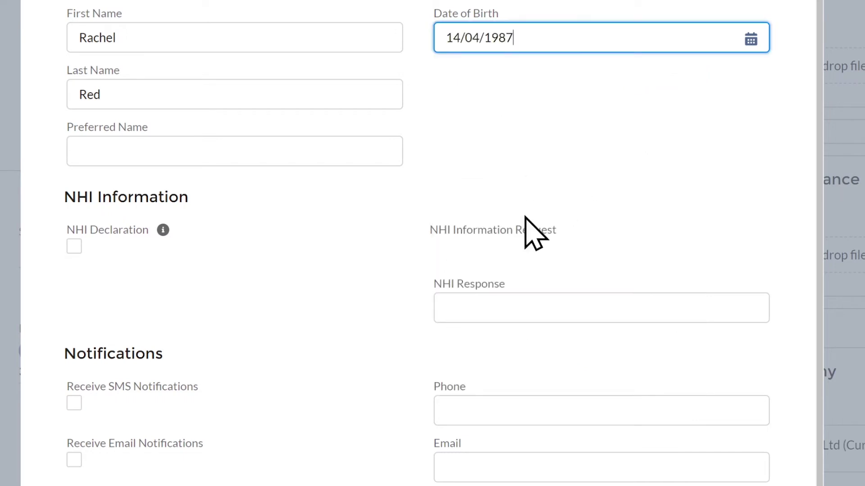
key(Tab)
text(123456789)
click(445, 461)
text(rachel.r)
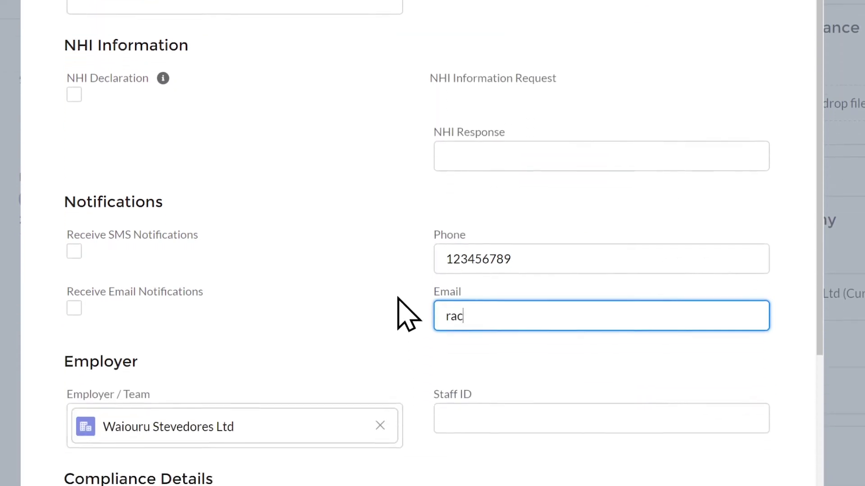
text(@testing.com)
Turn on SMS and email notifications, set Staff ID 44 and a 14 Days window, and save.
click(74, 198)
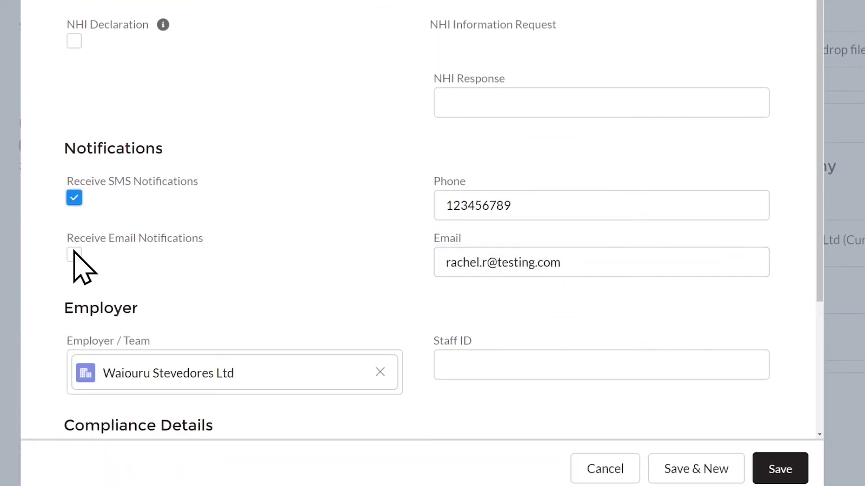
click(75, 255)
click(488, 366)
text(44)
scroll(787, 396, down, 3)
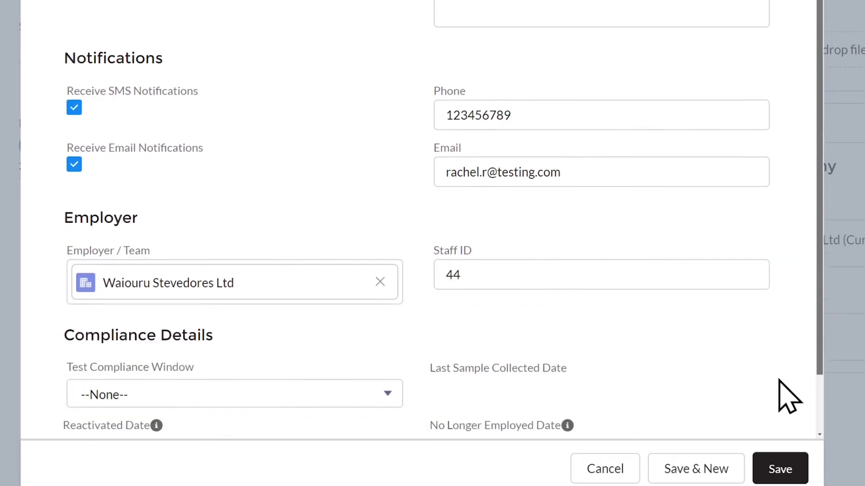
click(391, 353)
click(324, 419)
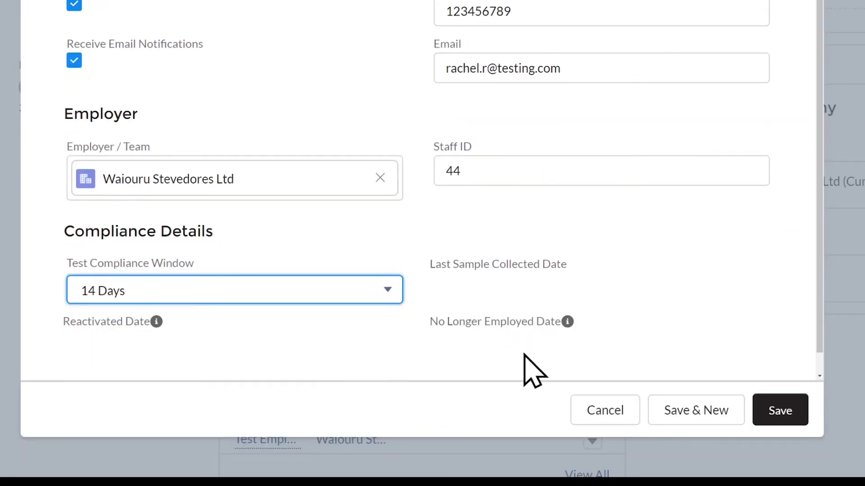
click(777, 411)
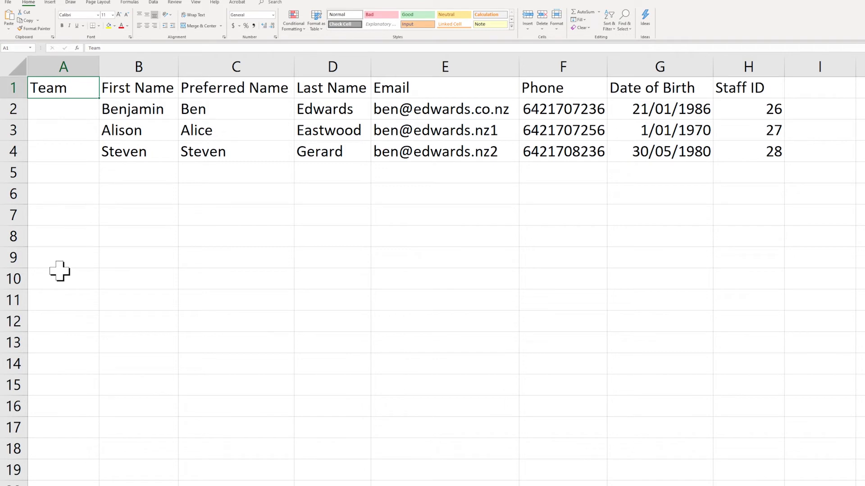
Fill B5:G5 with the fourth worker's first, preferred and last names, e-mail, phone and date of birth.
click(135, 179)
text(Bobby)
key(Tab)
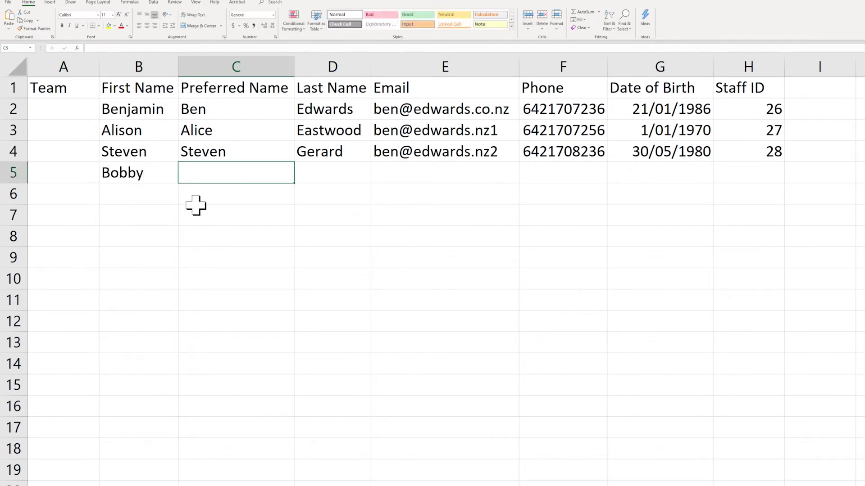
text(Bobby)
key(Tab)
text(Blue)
key(Tab)
text(bobby.blue@testing.com)
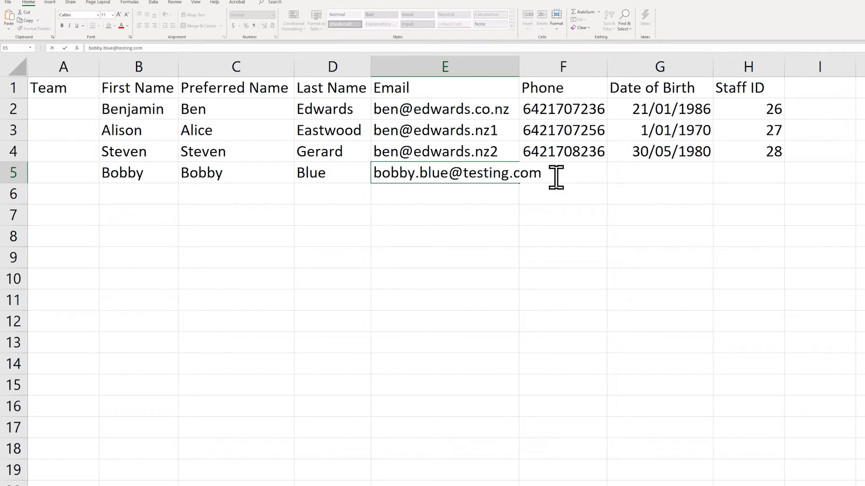
key(Tab)
text(0211234567)
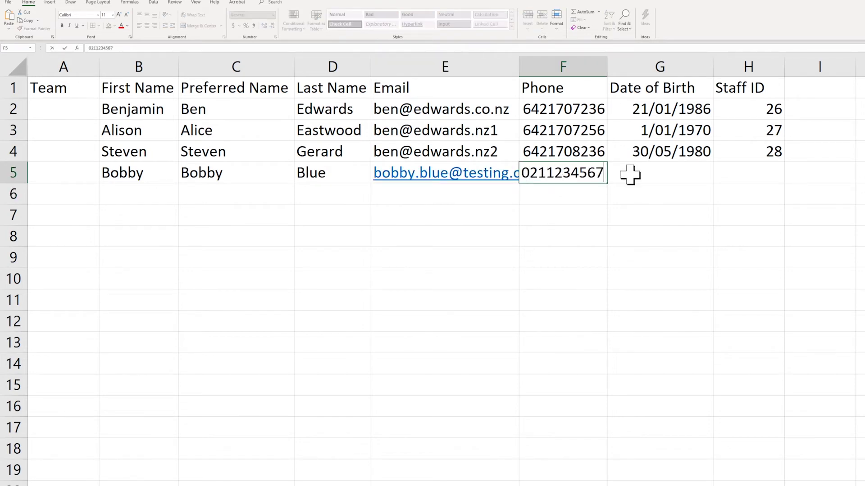
key(Tab)
text(06/07/1990)
key(Tab)
Enter Staff ID 45, then save the sheet as CSV (MS-DOS) with -Testing appended to its name.
text(45)
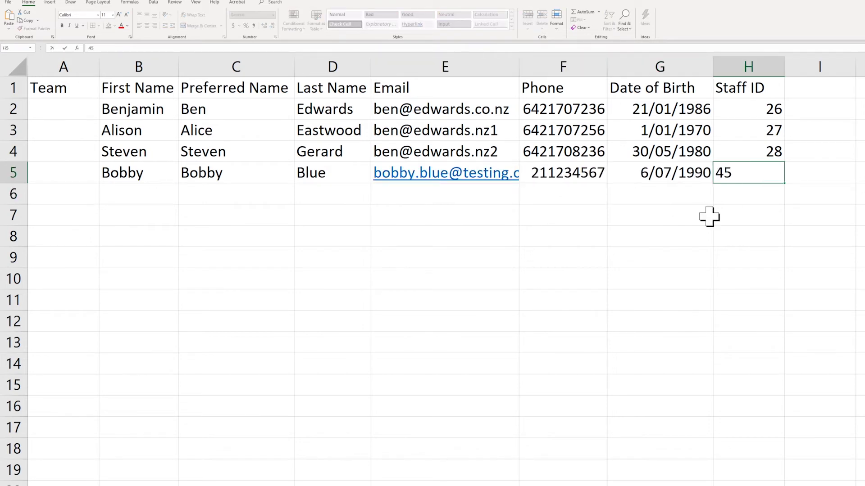
click(8, 2)
click(63, 198)
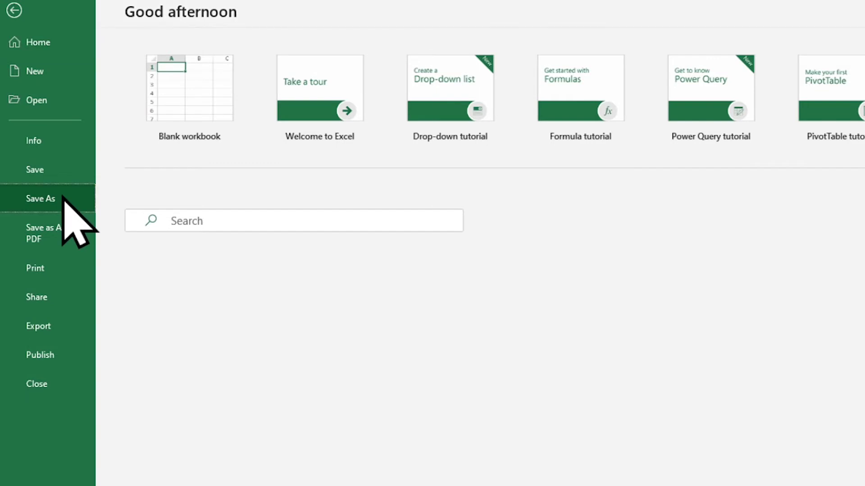
click(743, 97)
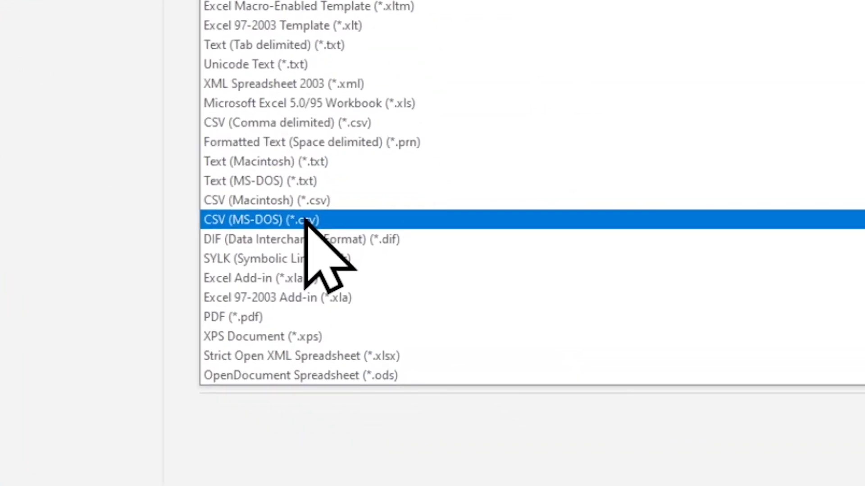
click(306, 220)
click(521, 77)
text(-Testing)
key(Return)
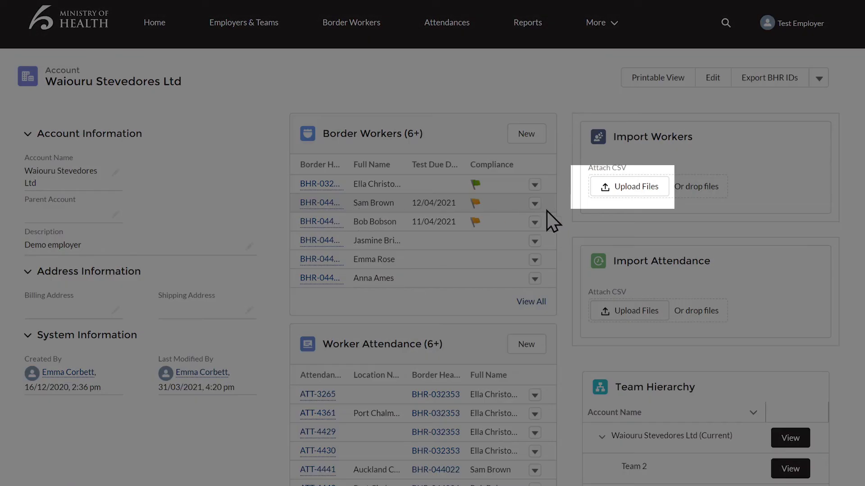
Upload the BWT Worker Upload Template v1.7-testing CSV under Import Workers and finish the import.
click(604, 192)
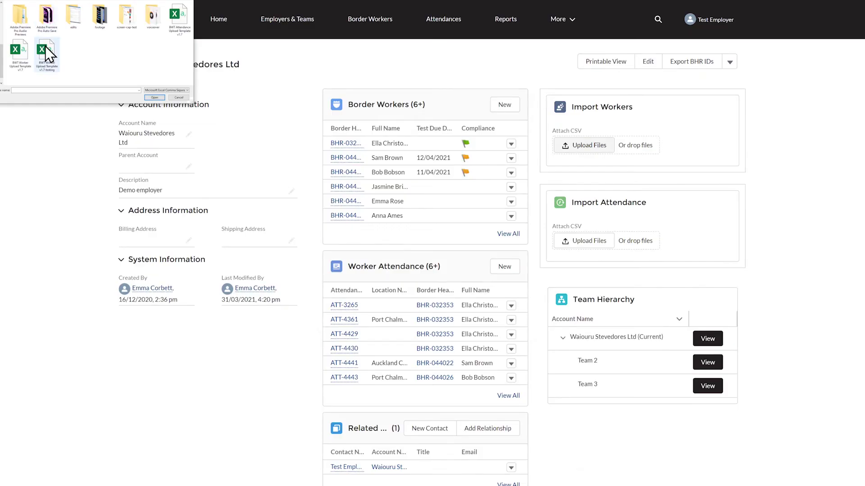
double_click(45, 48)
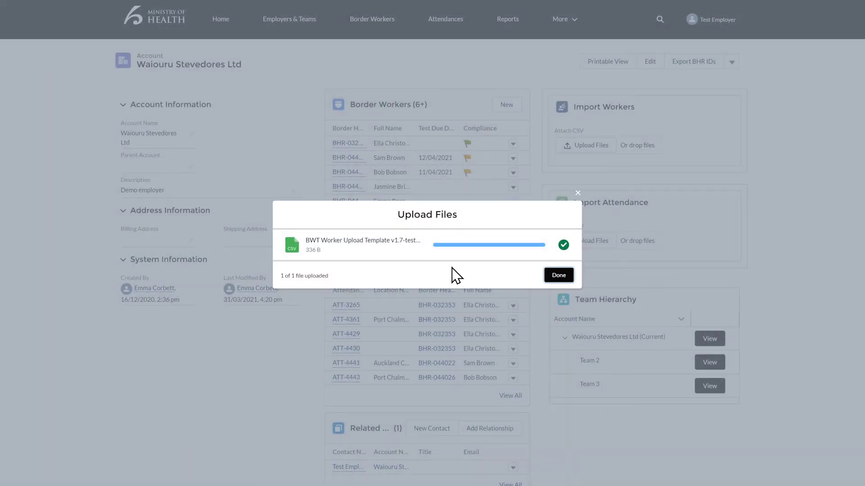
click(559, 275)
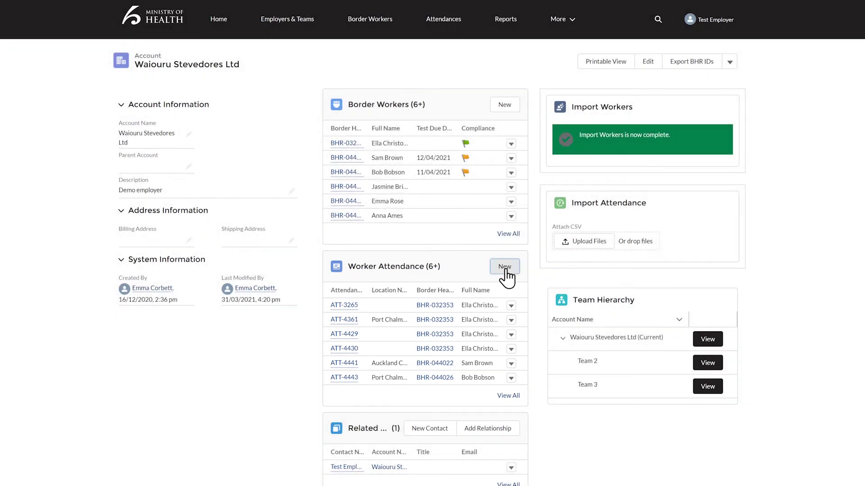
Add an attendance for the new worker on 6 April 2021 at Port Chalmers with a 7 Days window.
click(505, 267)
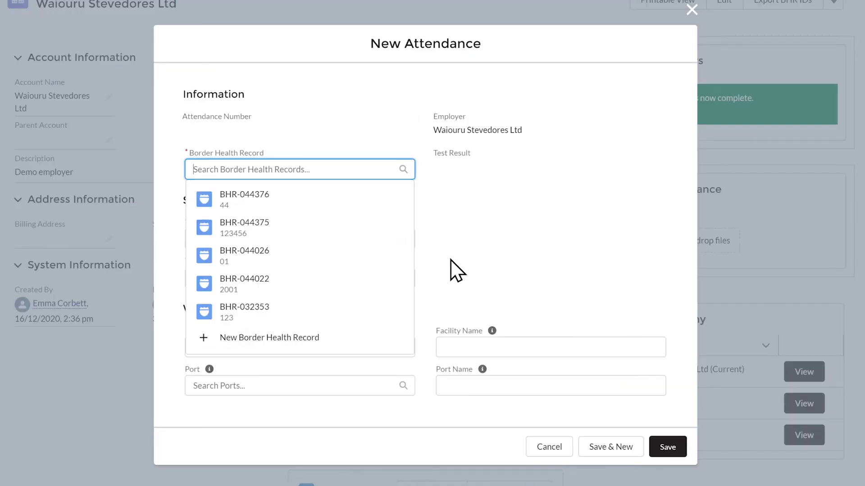
click(297, 203)
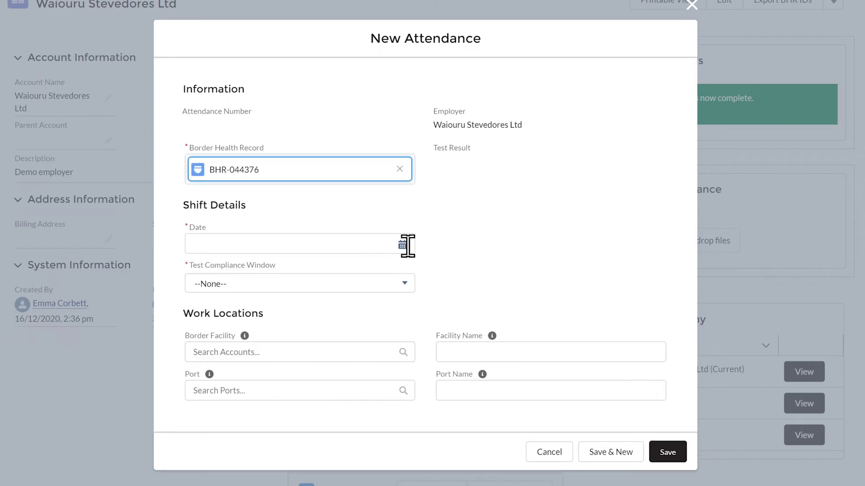
click(404, 250)
click(250, 287)
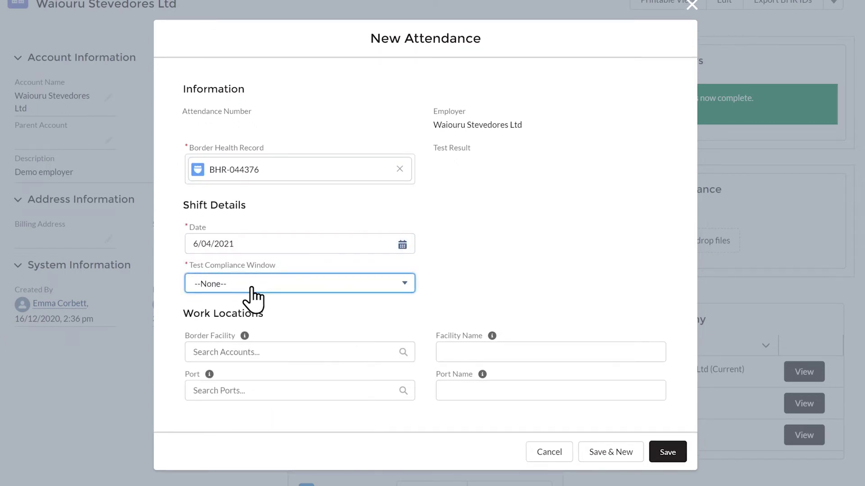
click(250, 285)
click(234, 333)
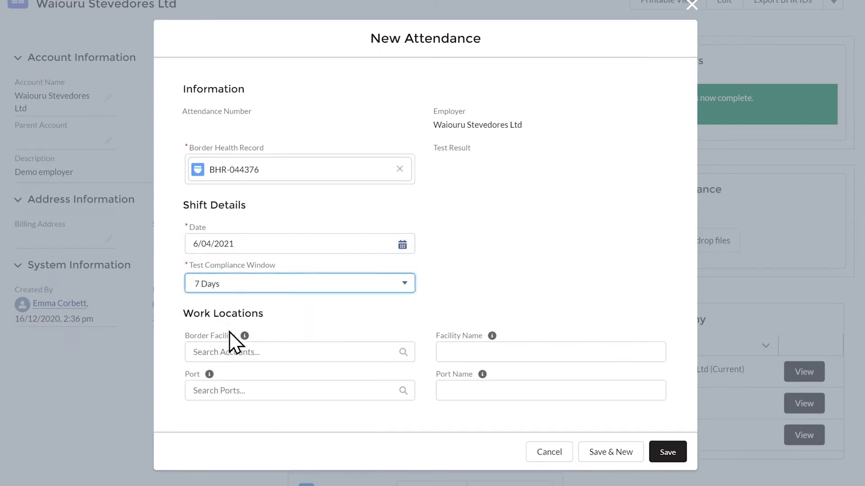
click(251, 390)
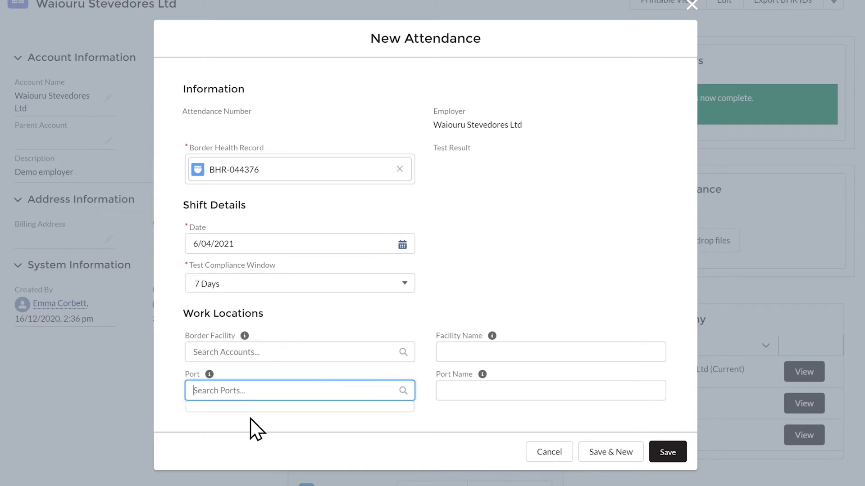
text(Port Chalmers)
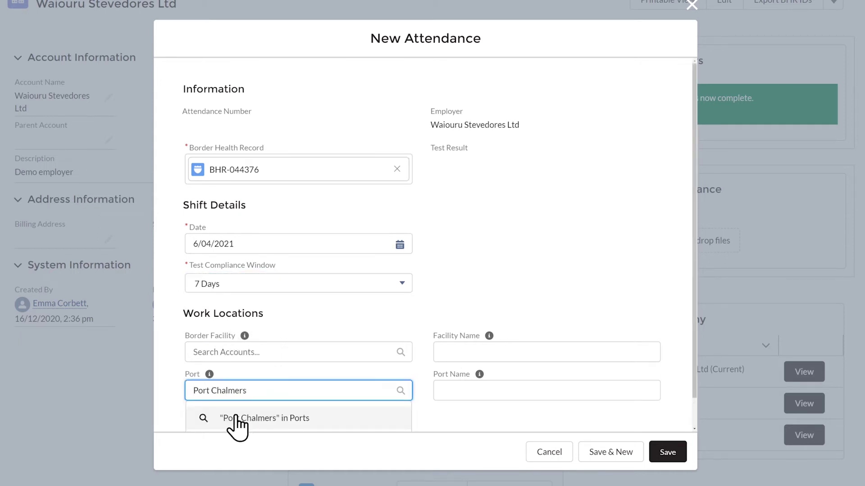
click(237, 419)
click(106, 281)
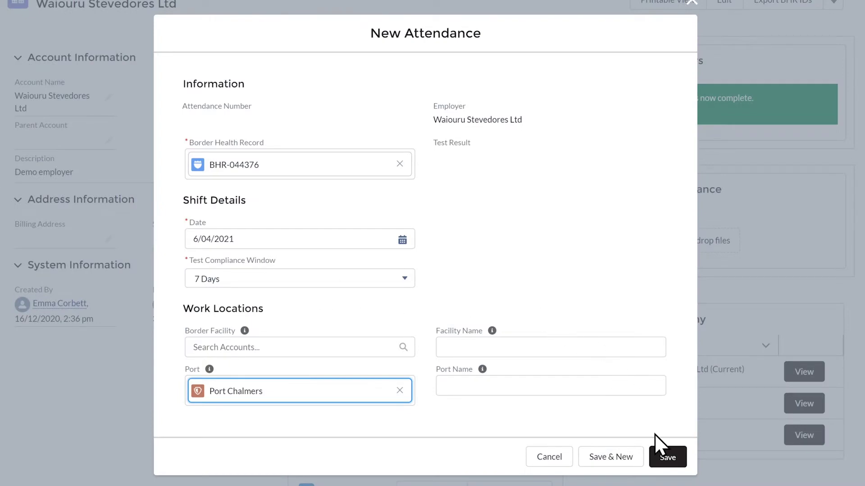
click(661, 457)
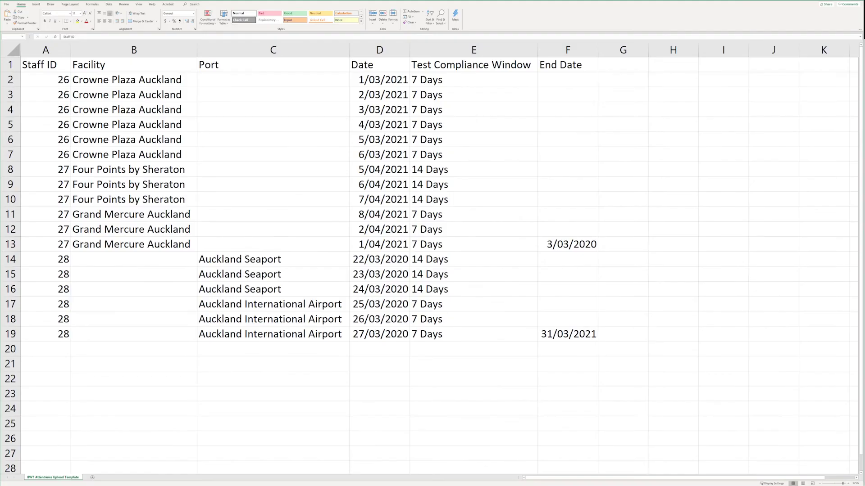
Fill row 20 with staff ID 44, Port Chalmers, 04/04/2021, 7 Days and 05/04/2021.
click(56, 350)
text(44)
click(229, 351)
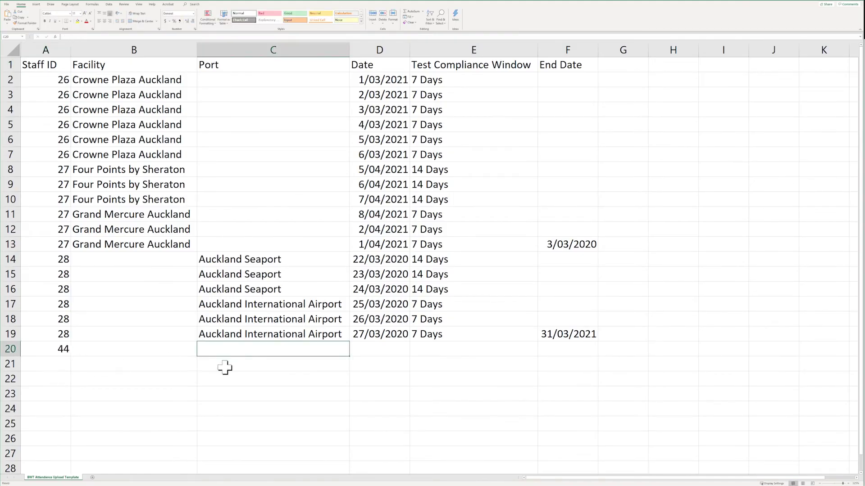
text(Port Chalmers)
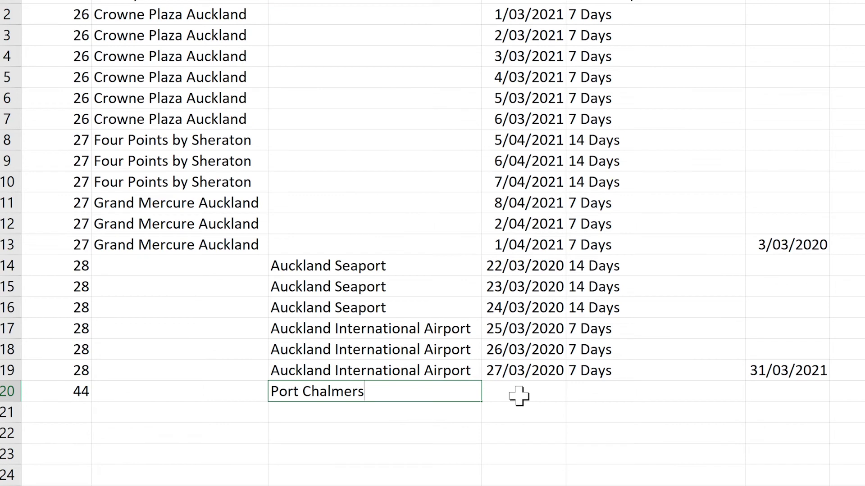
click(519, 395)
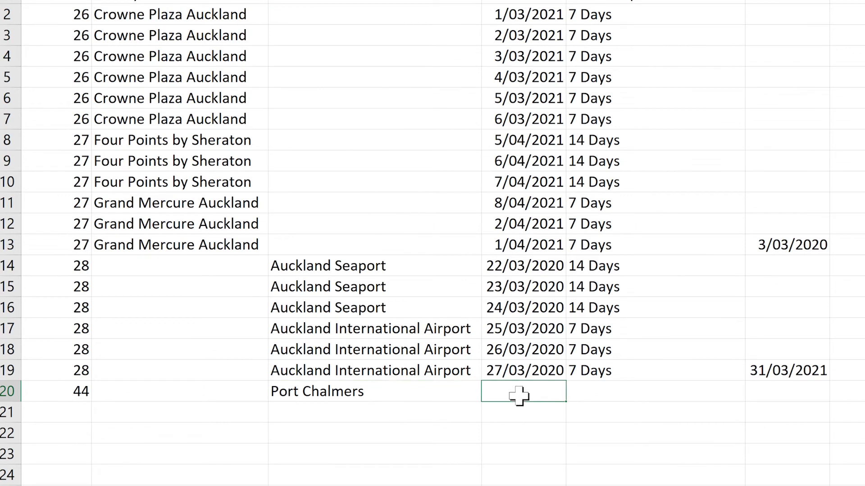
text(04/04/2021)
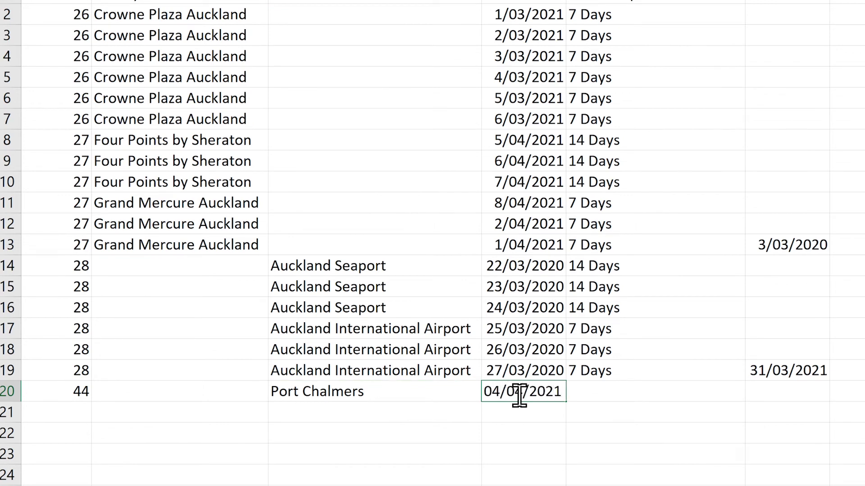
click(584, 396)
text(7 Days)
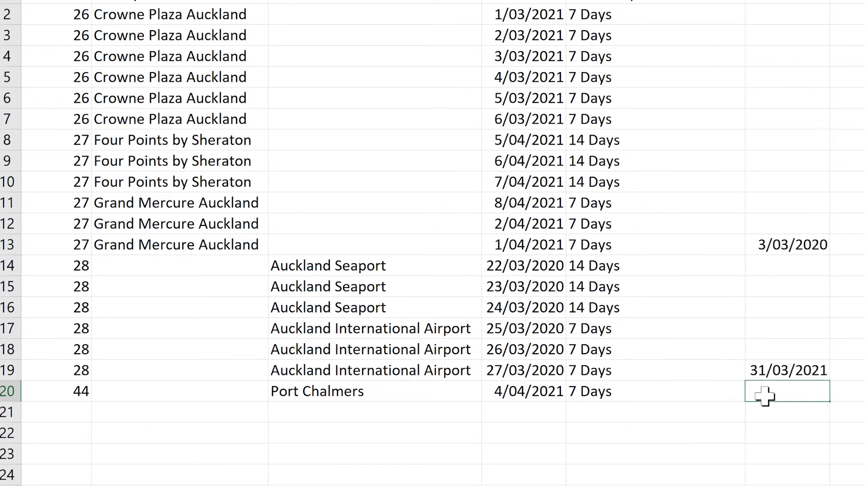
text(05/04/2021)
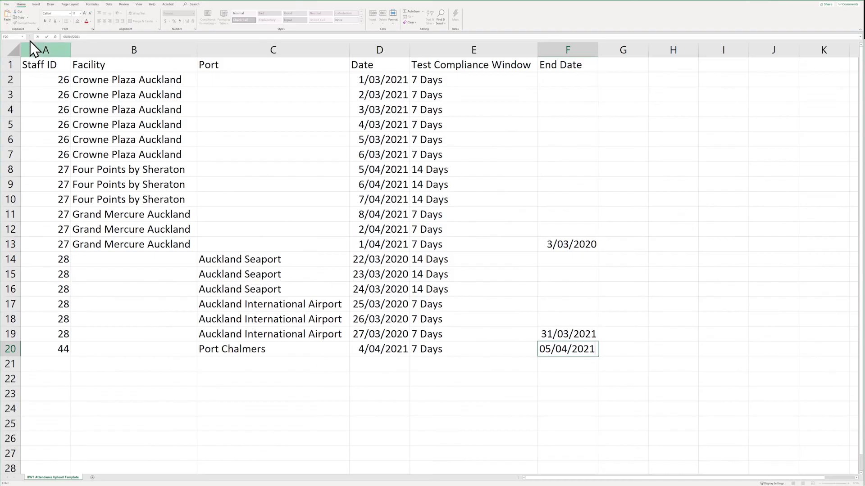
Save the attendance sheet as CSV with -testing appended to the file name.
click(12, 10)
click(72, 270)
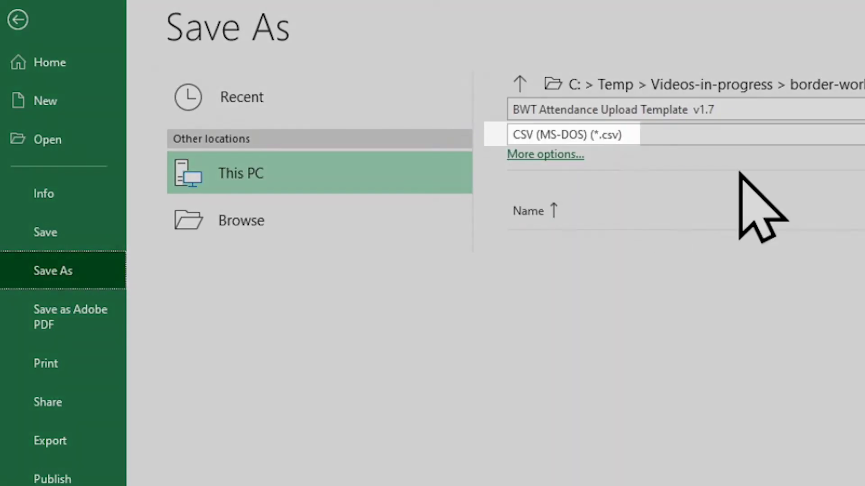
click(824, 110)
click(835, 110)
text(-testing)
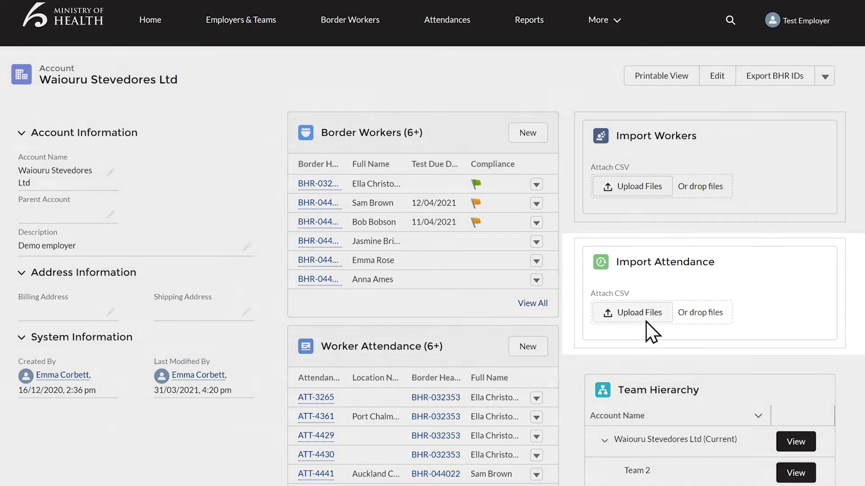
Upload the attendance CSV file to the account's Import Attendance section and finish the upload.
click(640, 312)
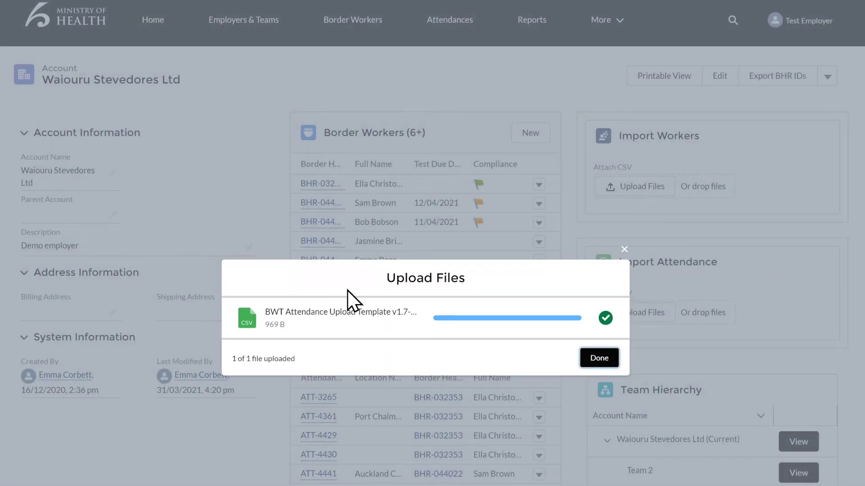
click(598, 360)
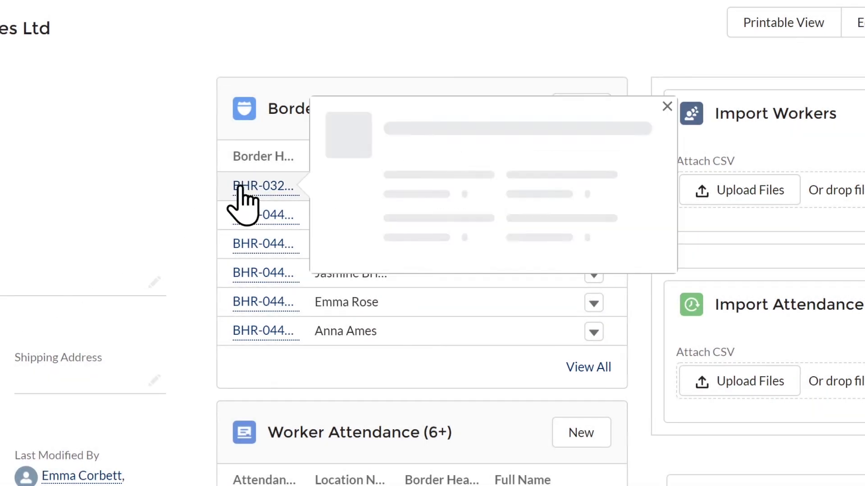
click(240, 187)
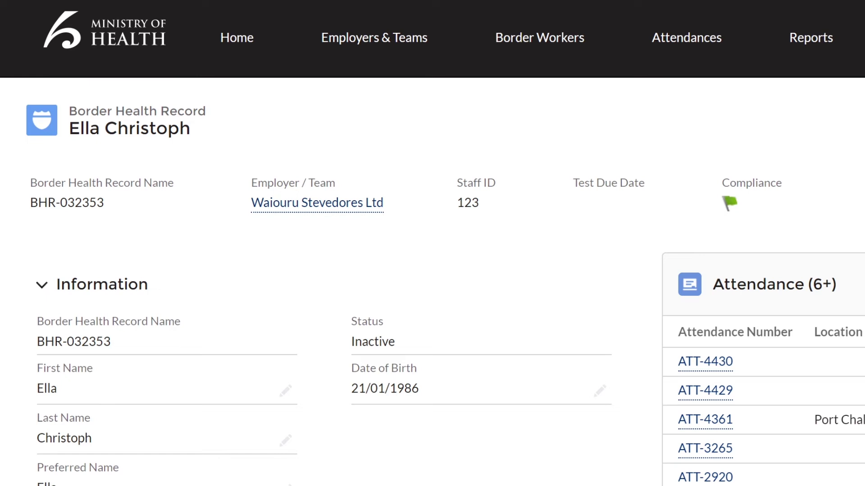
scroll(432, 243, down, 3)
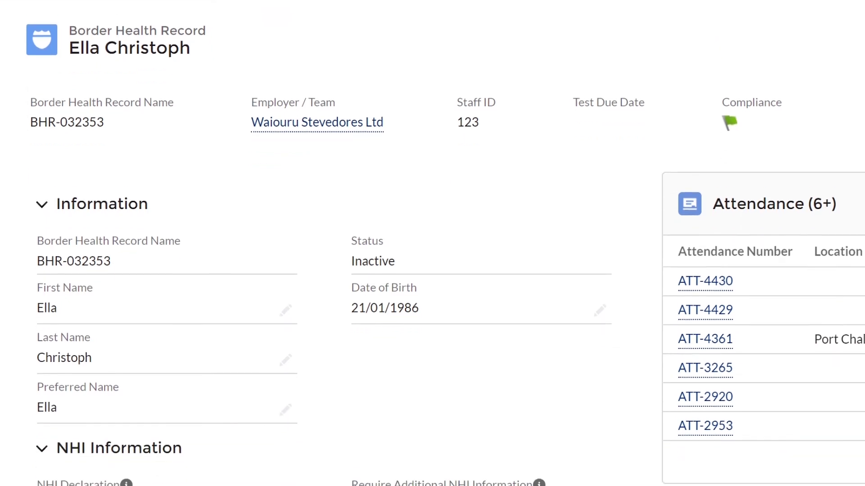
scroll(433, 243, down, 4)
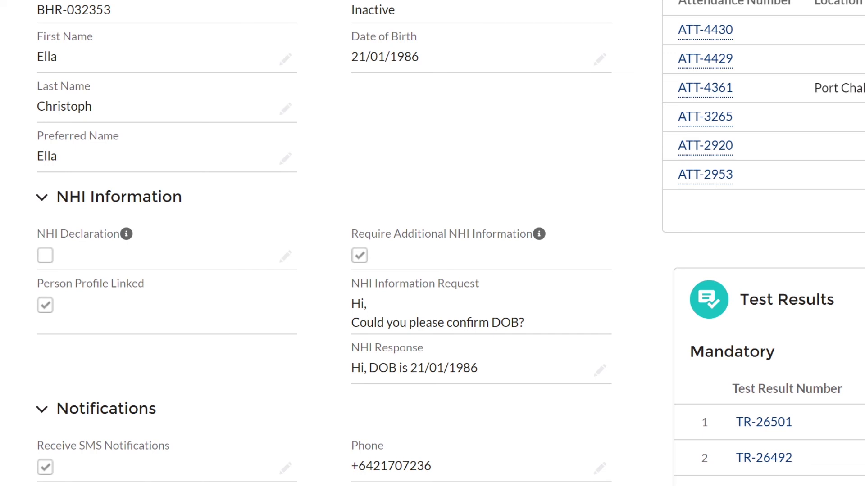
scroll(432, 244, down, 3)
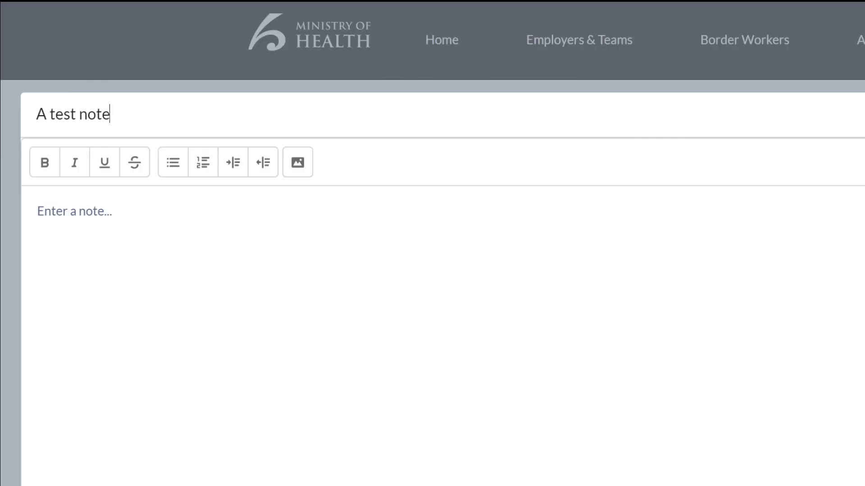
Enter the note body 'Here is a note', save the note, and check the Notes panel.
click(38, 211)
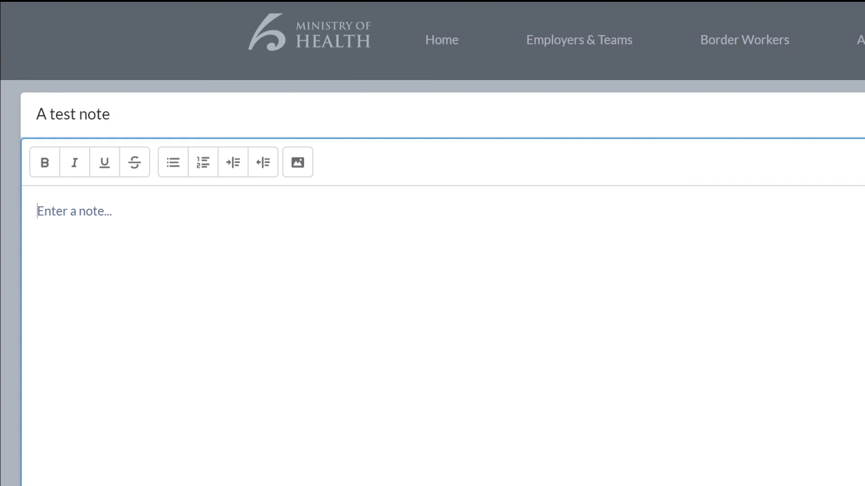
text(Here is a note)
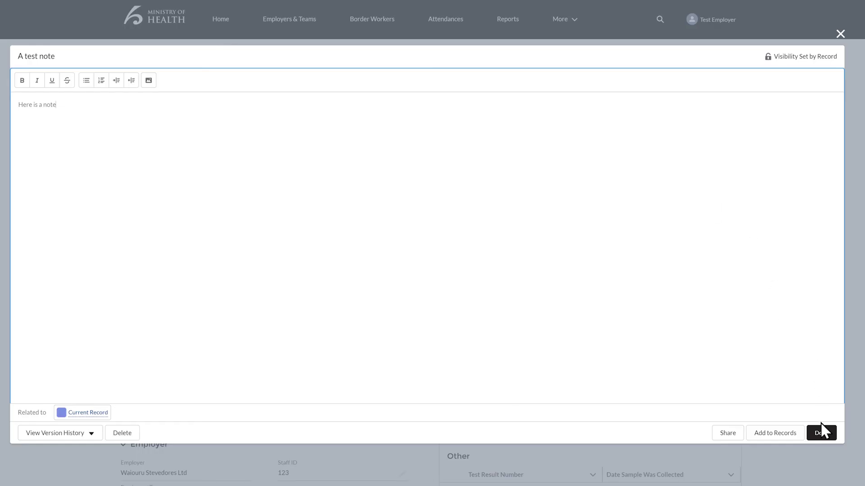
click(820, 432)
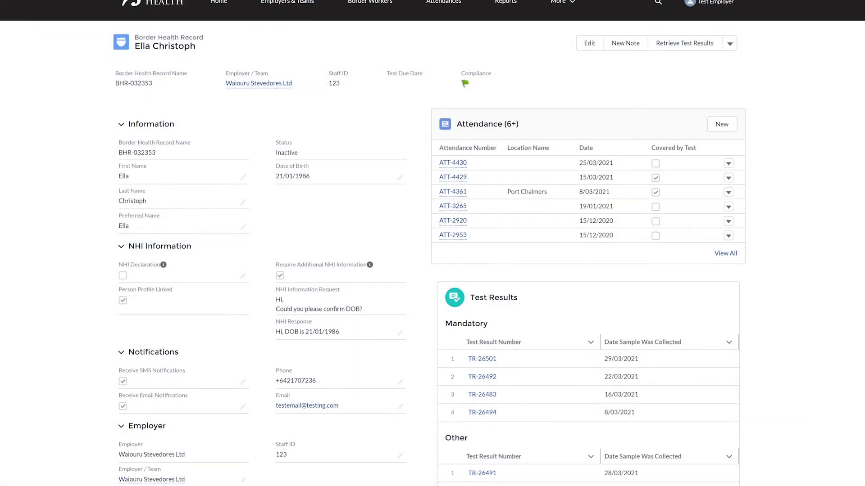
scroll(432, 243, down, 6)
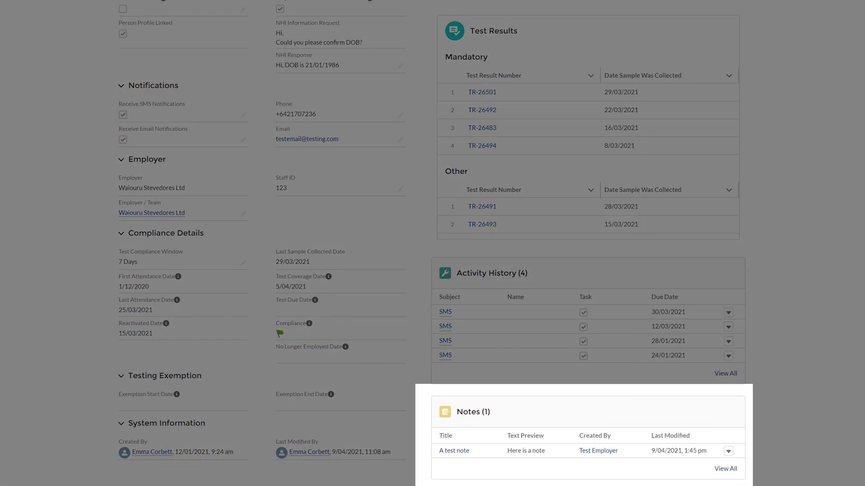
scroll(432, 243, up, 6)
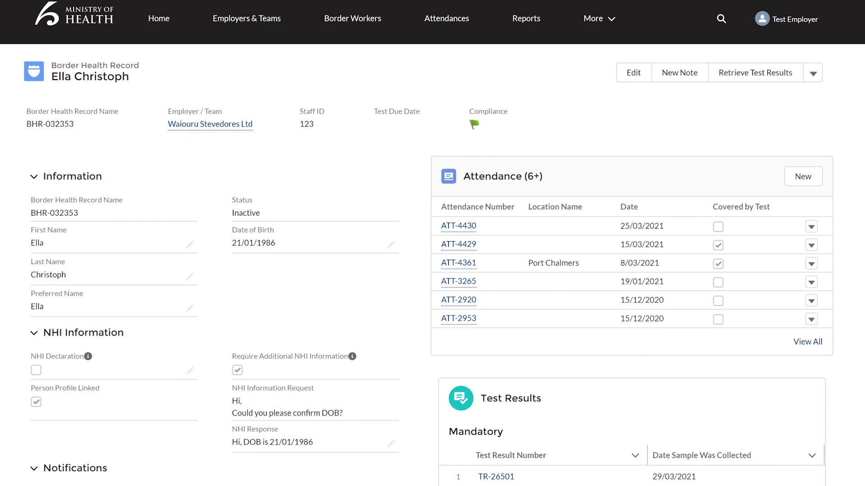
scroll(432, 271, down, 3)
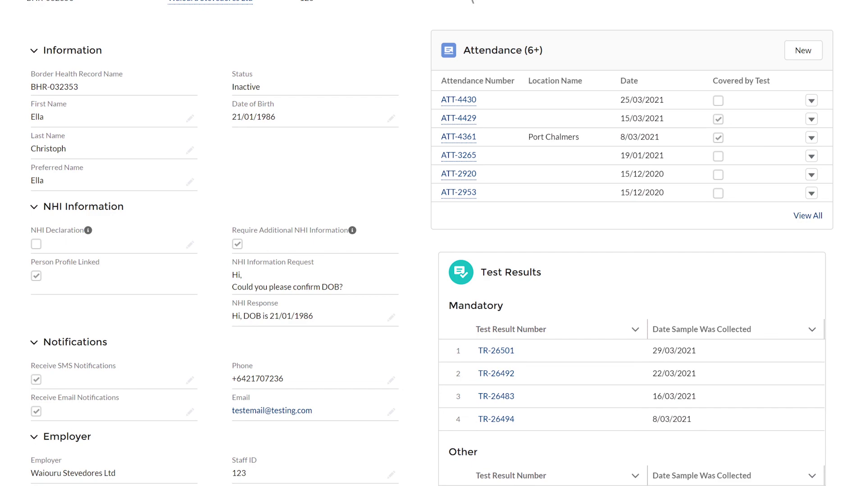
scroll(433, 244, up, 3)
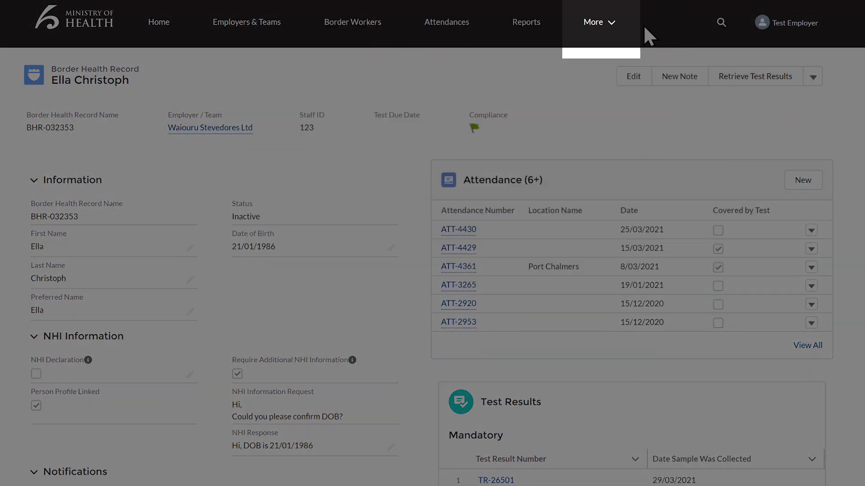
Visit the Dashboards page from the extra sections menu, then return to the testing status home dashboard.
click(611, 25)
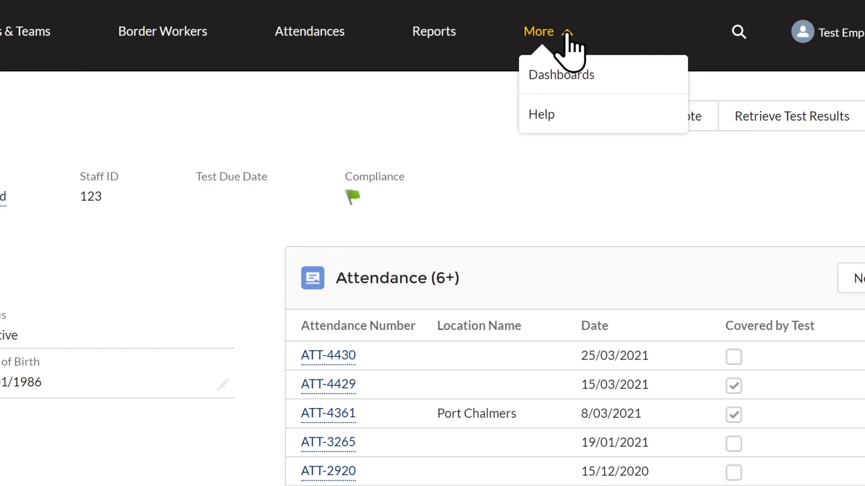
click(615, 53)
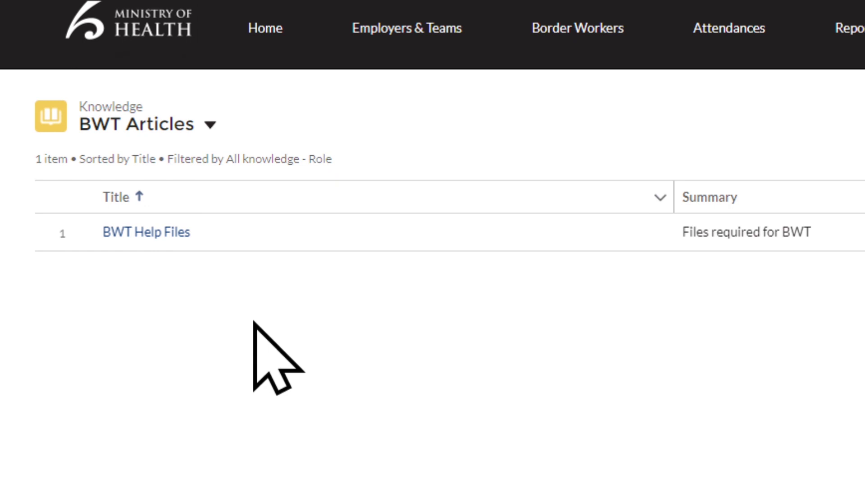
click(266, 28)
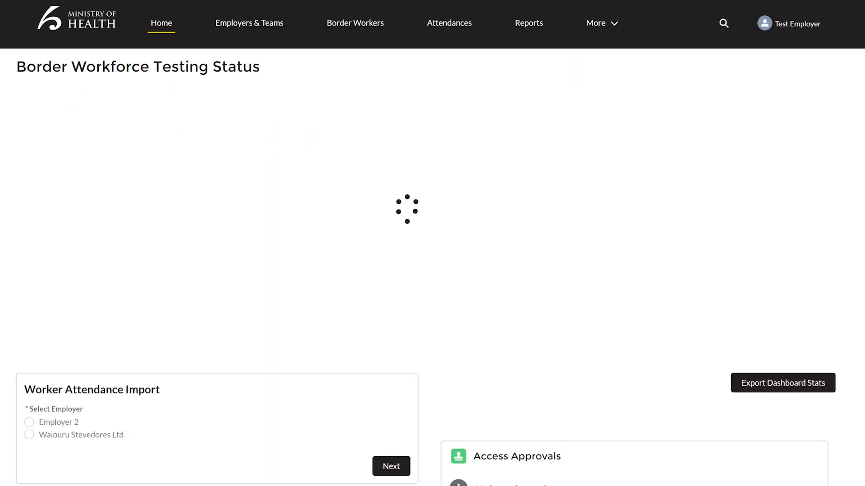